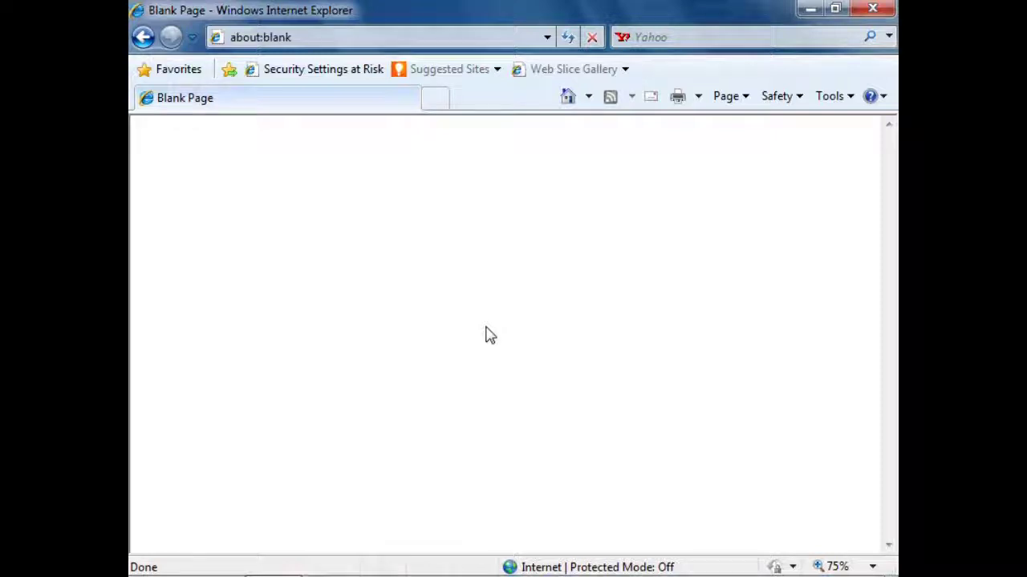
Go to 172.18.70.128 and log in as admin with the account password.
{"action": "left_click", "coordinate": [361, 39]}
{"action": "type", "text": "172.18.70.128"}
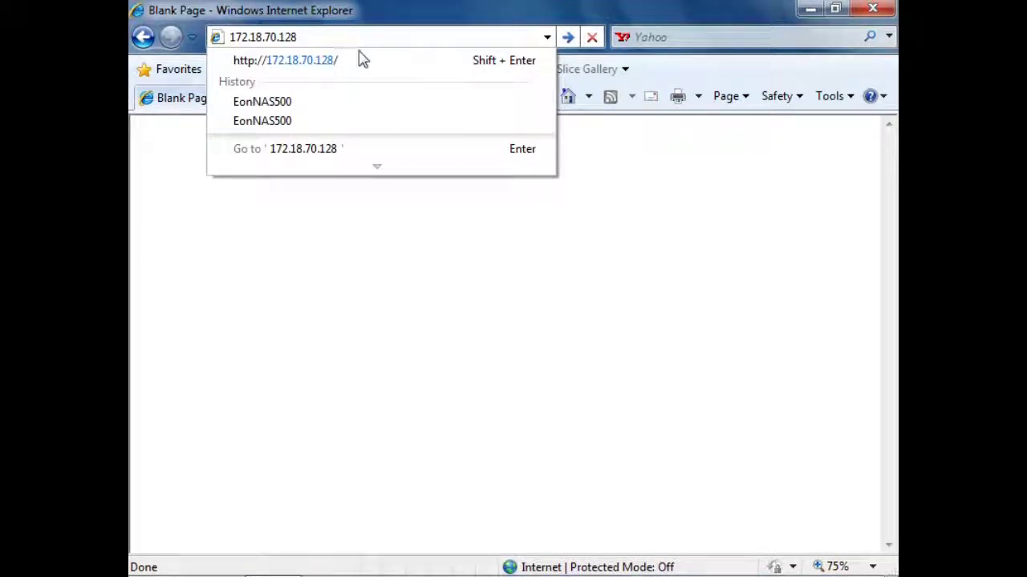
{"action": "key", "text": "Return"}
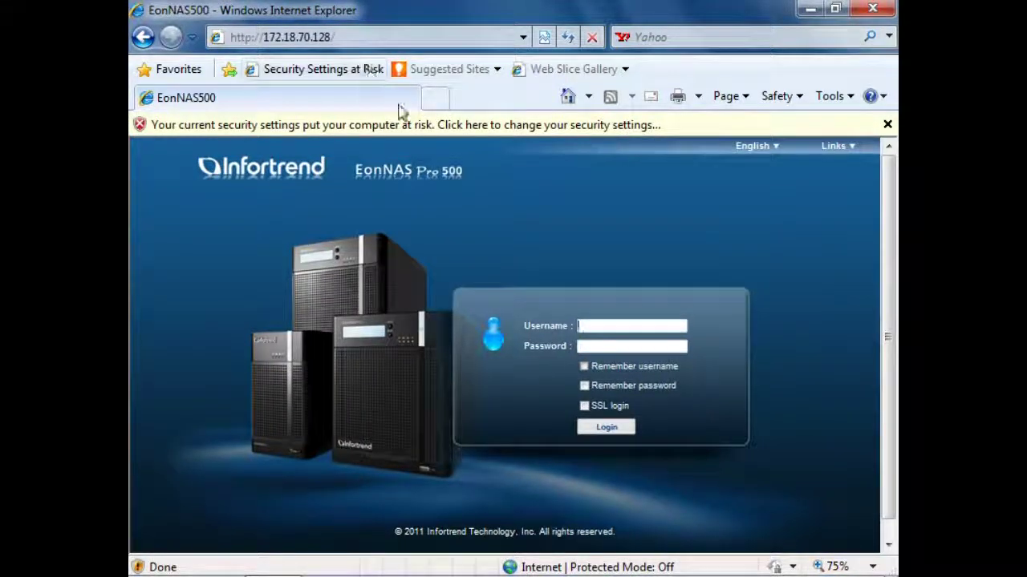
{"action": "type", "text": "admi"}
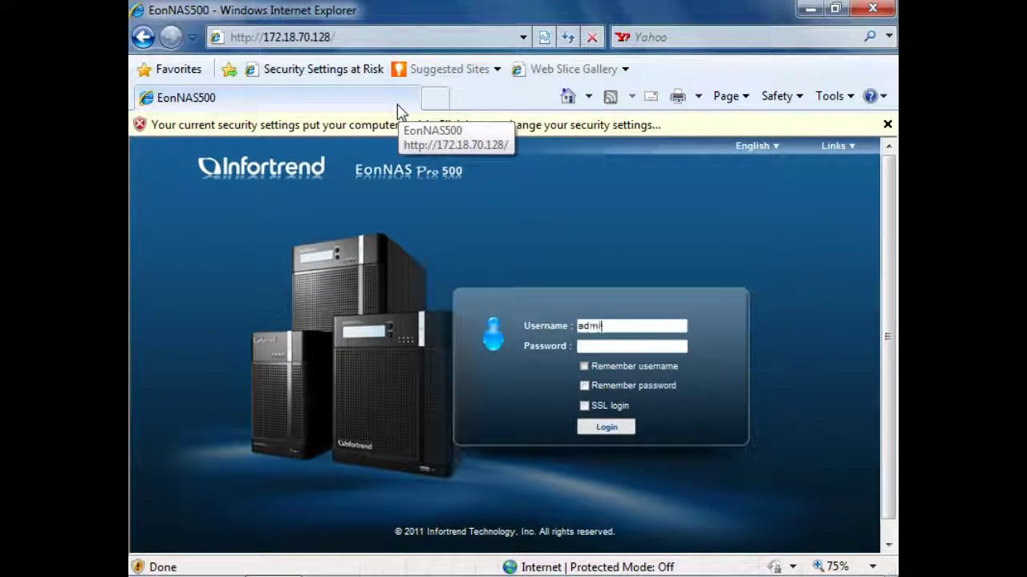
{"action": "type", "text": "n"}
{"action": "key", "text": "Tab"}
{"action": "type", "text": "pa"}
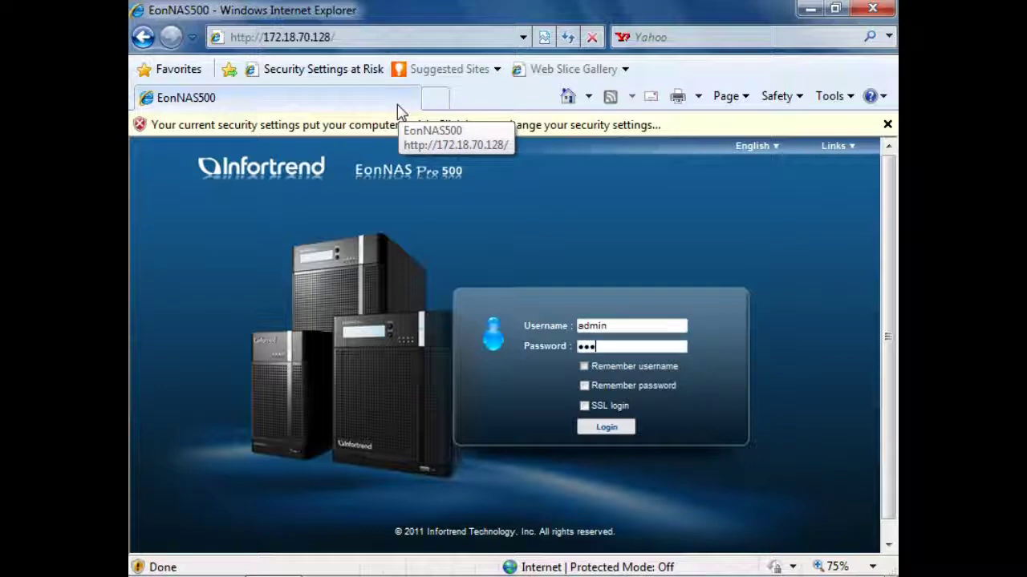
{"action": "left_click", "coordinate": [590, 434]}
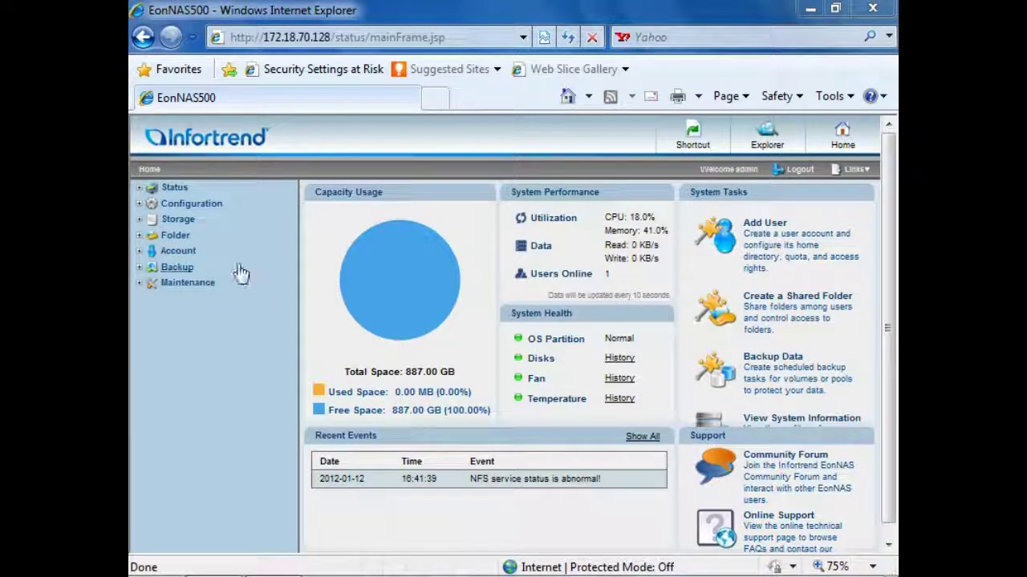
Expand Folder and Account, go to the Shortcut page, and open the Add User form.
{"action": "left_click", "coordinate": [173, 236]}
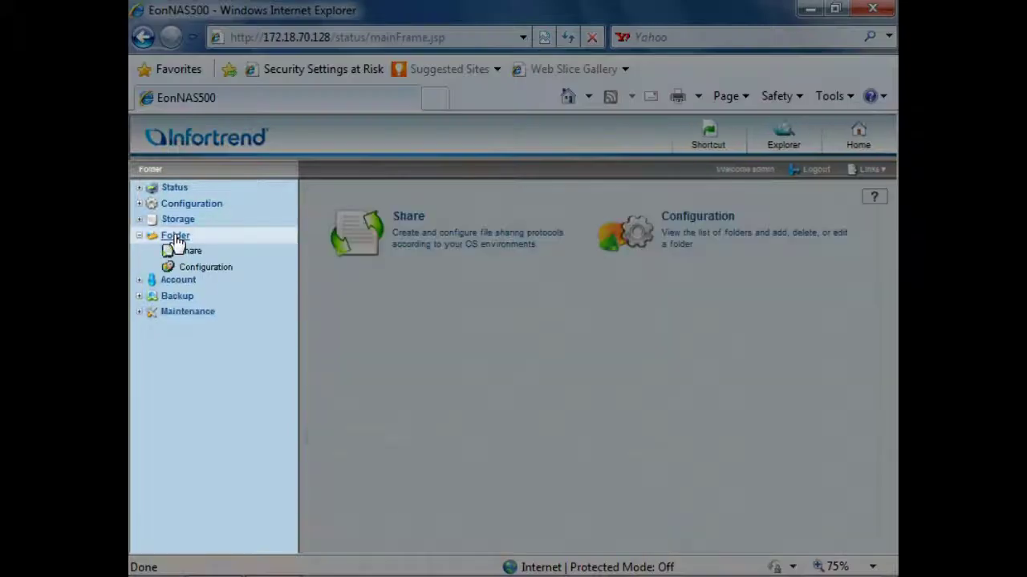
{"action": "left_click", "coordinate": [187, 285]}
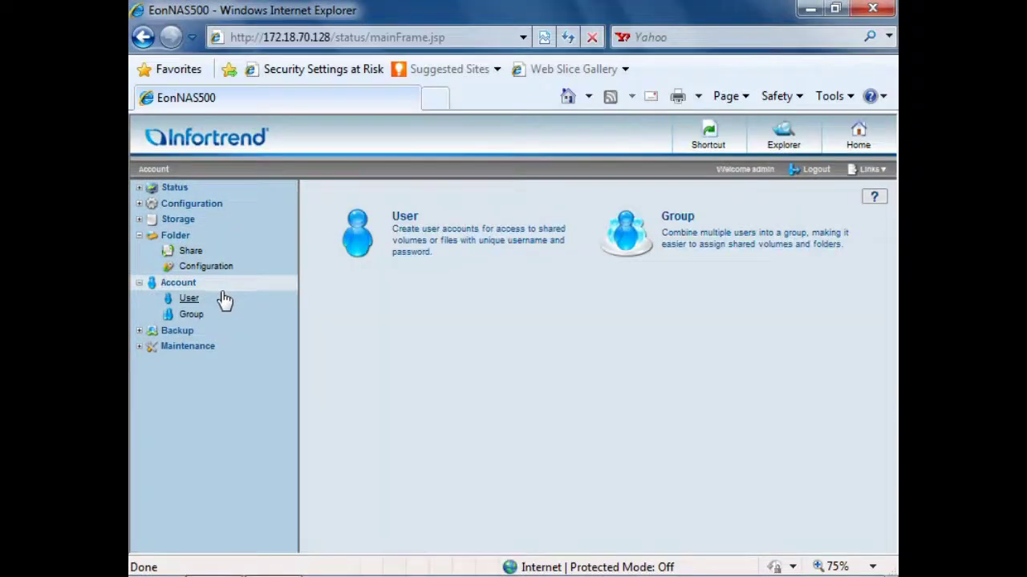
{"action": "left_click", "coordinate": [692, 149]}
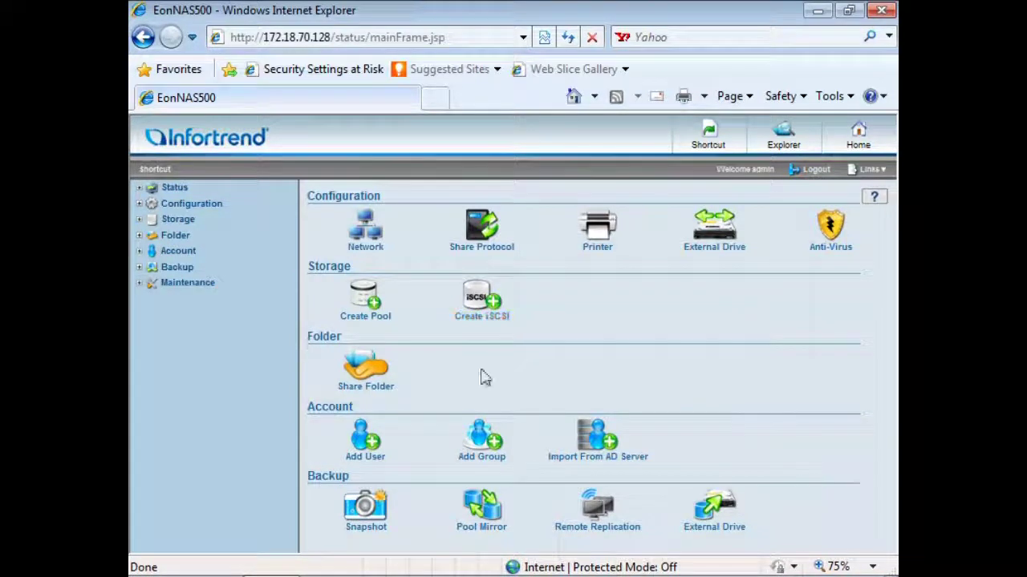
{"action": "left_click", "coordinate": [371, 443]}
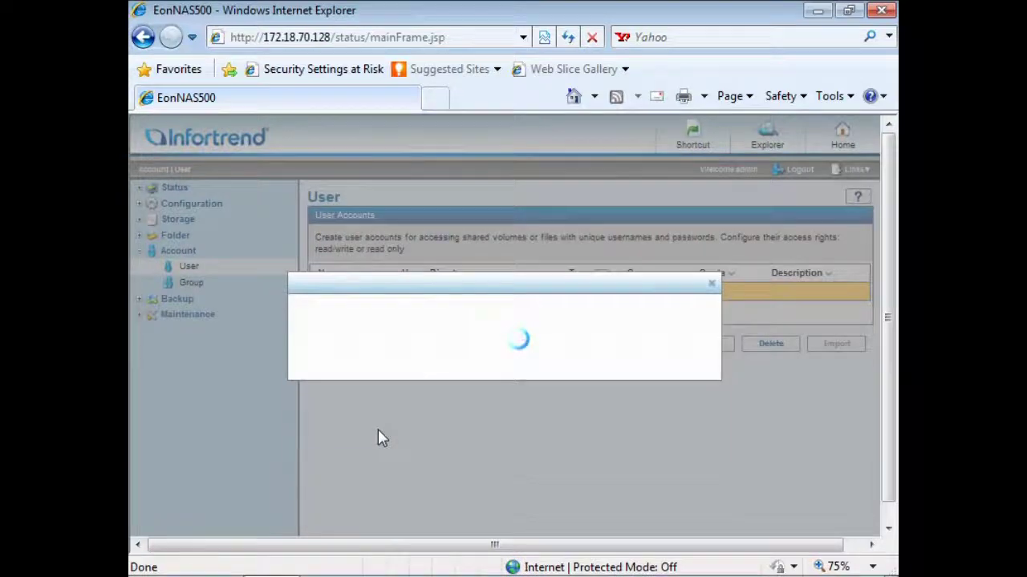
{"action": "left_click", "coordinate": [431, 339]}
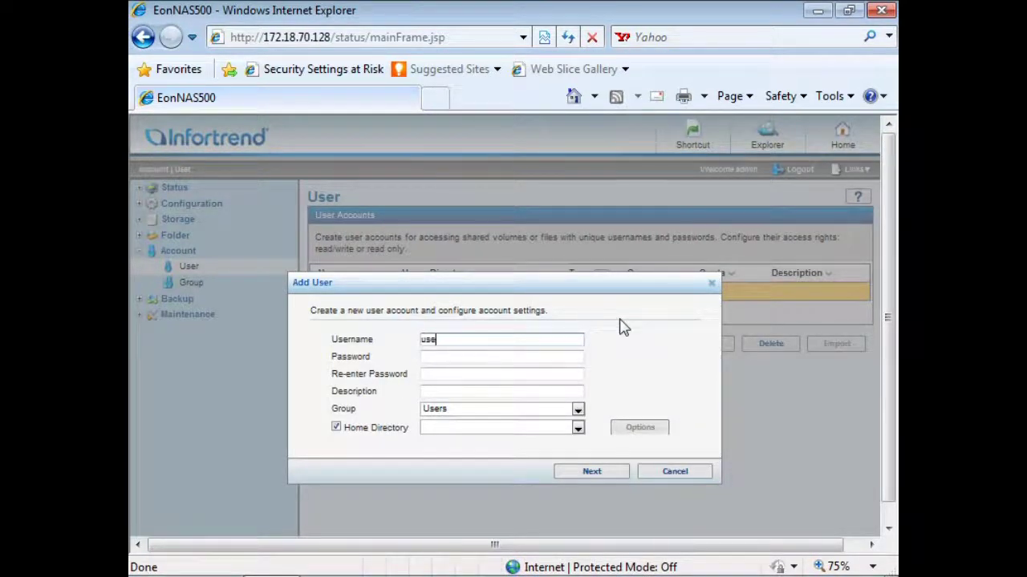
Enter username user1111 and the password twice, keeping the Users group.
{"action": "type", "text": "user1111"}
{"action": "key", "text": "Tab"}
{"action": "type", "text": "11"}
{"action": "key", "text": "Tab"}
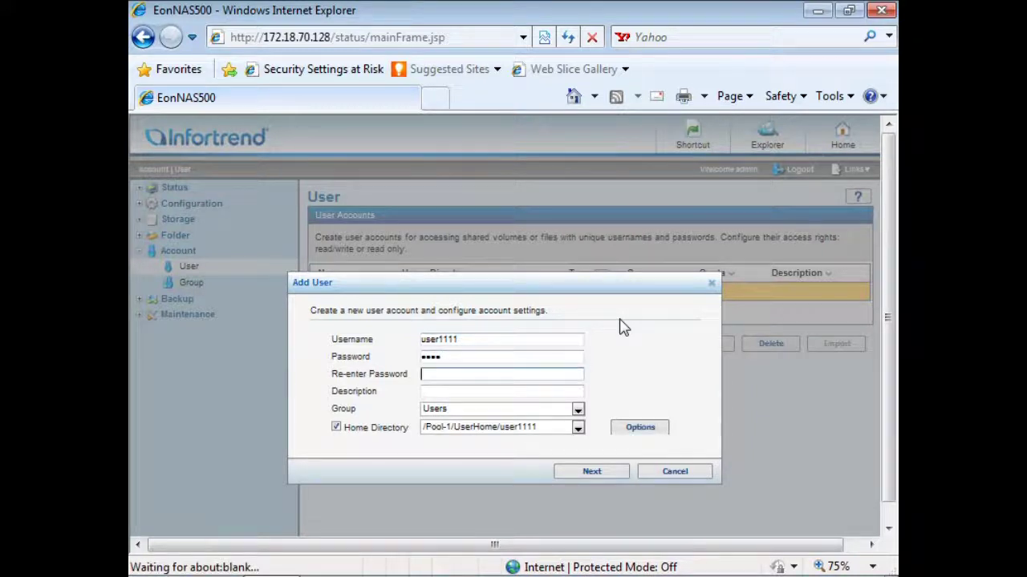
{"action": "type", "text": "11"}
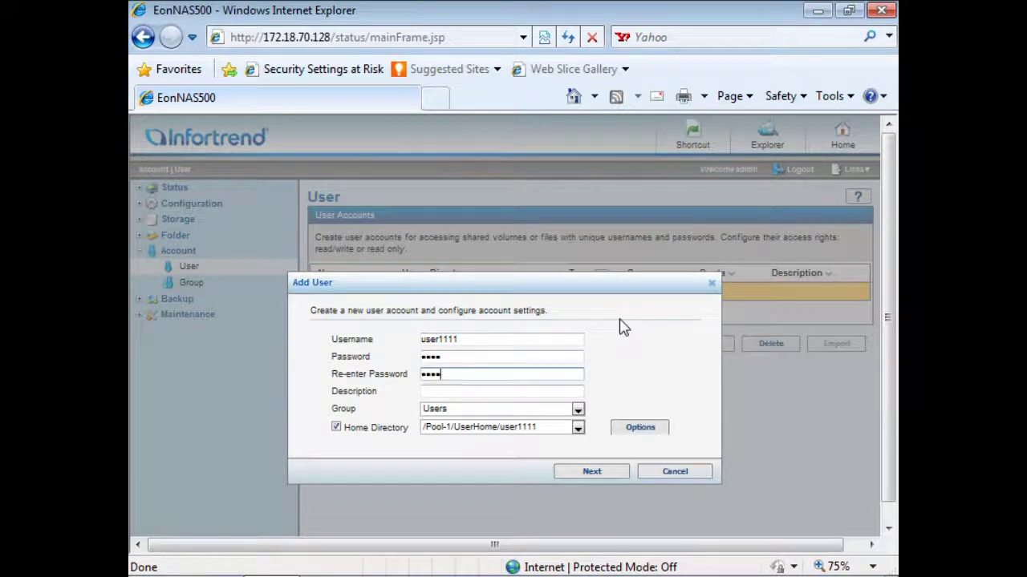
{"action": "left_click", "coordinate": [578, 411]}
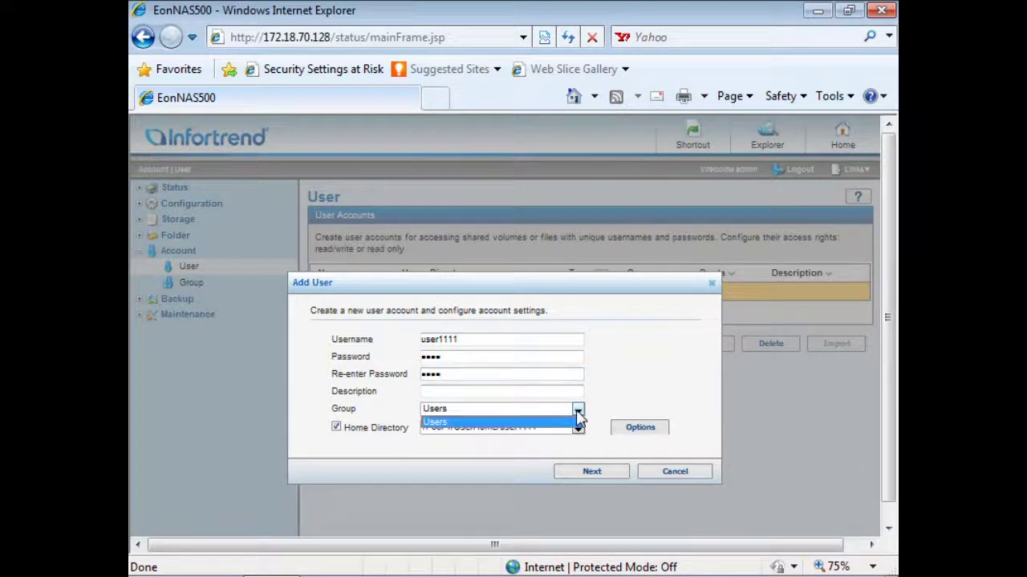
{"action": "left_click", "coordinate": [574, 422]}
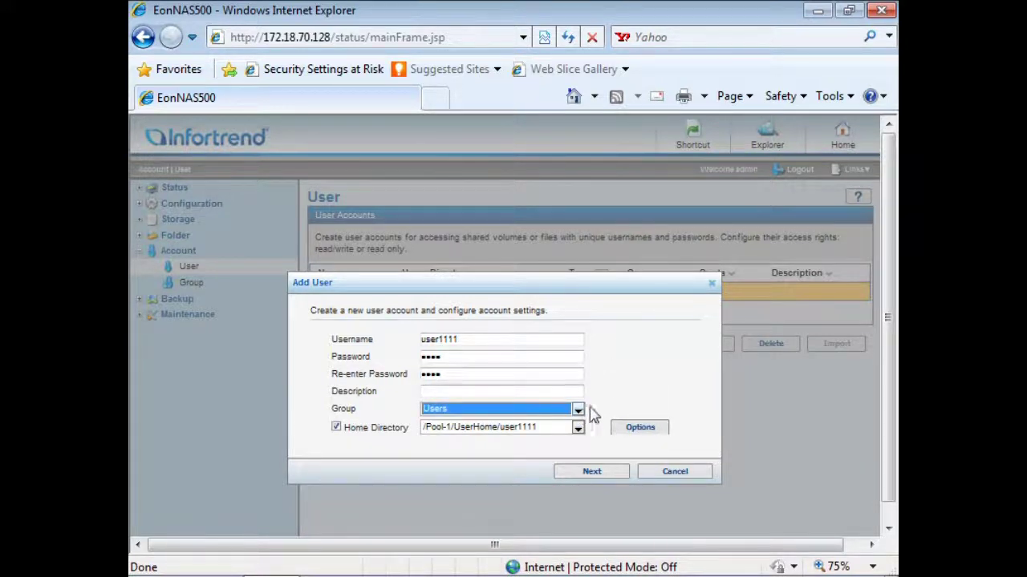
Give the user's home folder a 100 MB quota with deduplication and compression.
{"action": "left_click", "coordinate": [658, 430]}
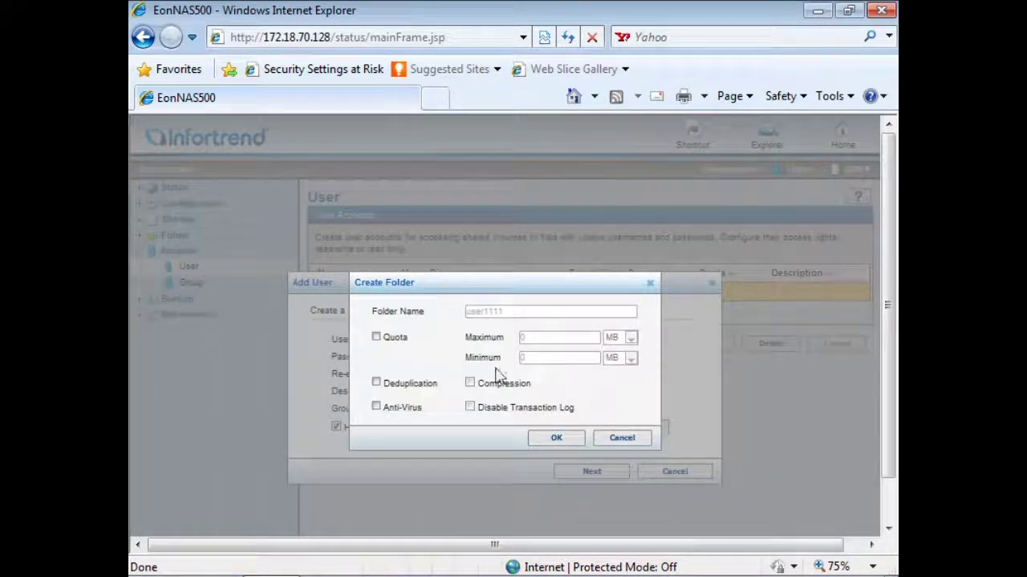
{"action": "left_click", "coordinate": [375, 338]}
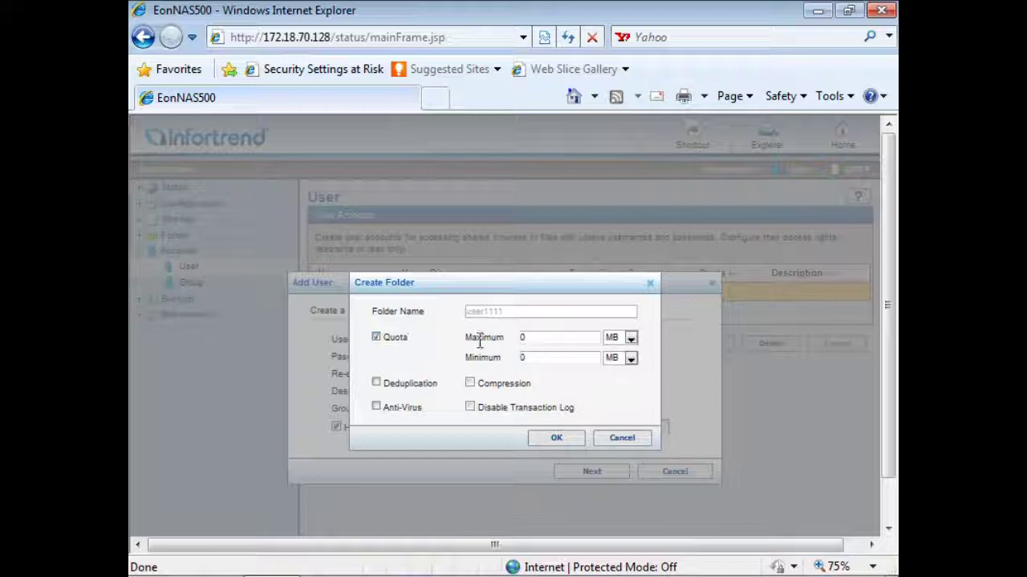
{"action": "left_click_drag", "start_coordinate": [538, 340], "coordinate": [496, 327]}
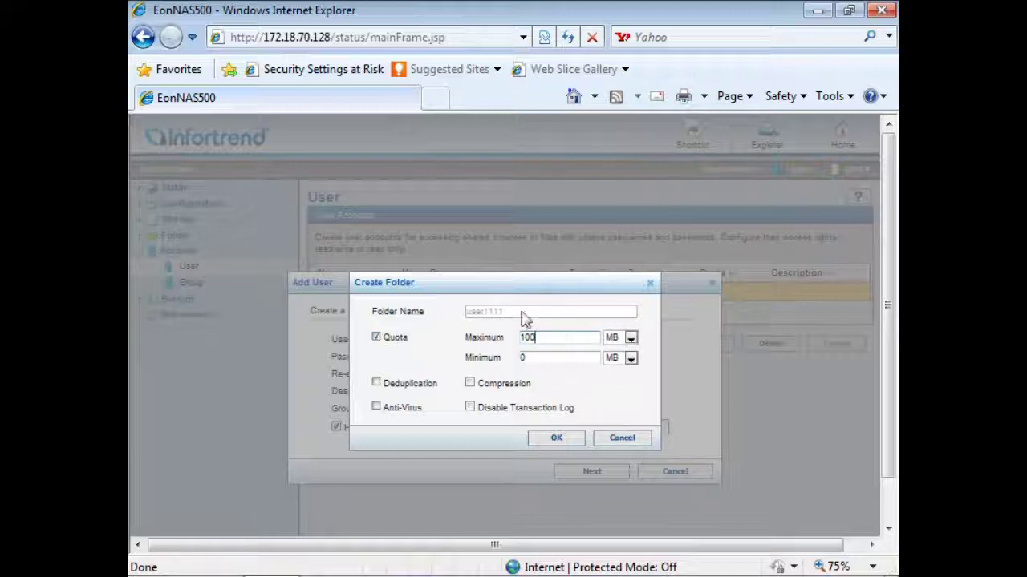
{"action": "left_click", "coordinate": [376, 384]}
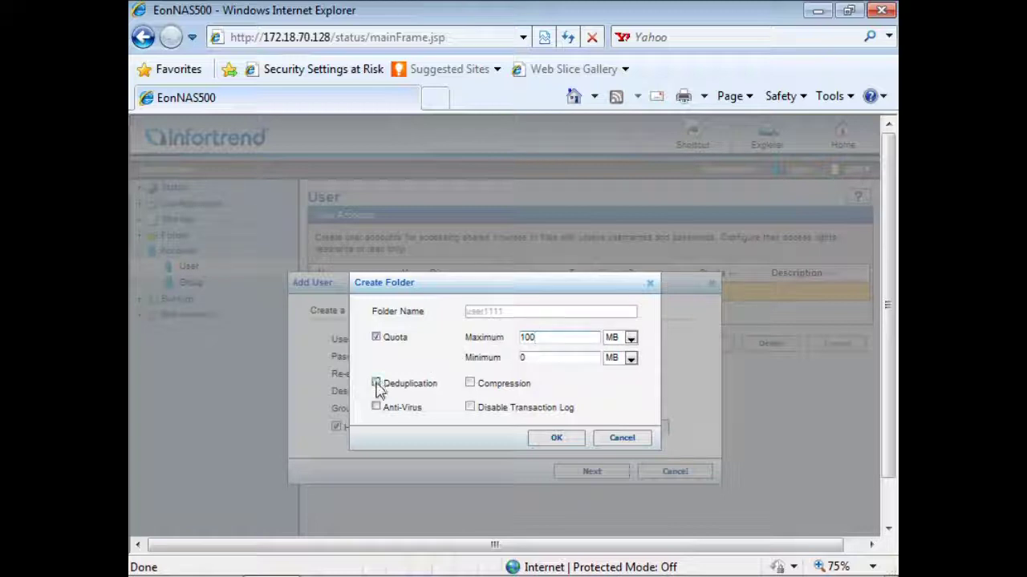
{"action": "left_click", "coordinate": [469, 383]}
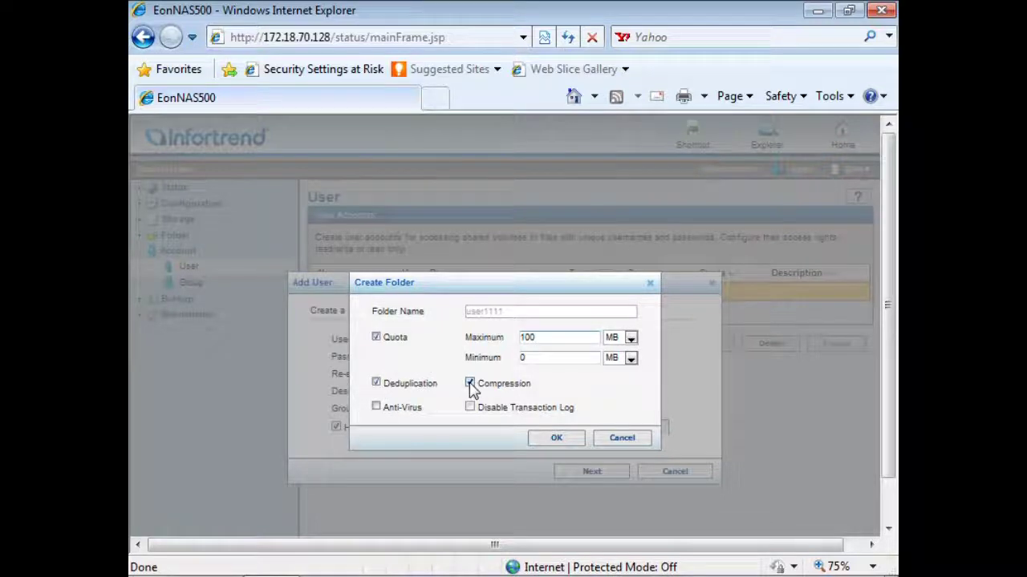
{"action": "left_click", "coordinate": [543, 441]}
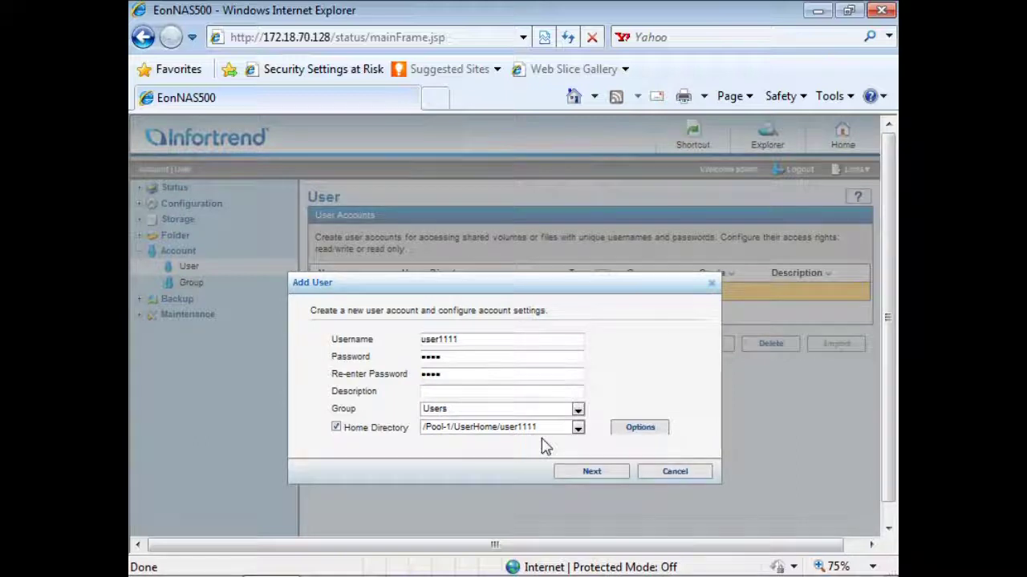
Grant the user read/write access to all shared folders including EonShare, and confirm.
{"action": "left_click", "coordinate": [566, 478]}
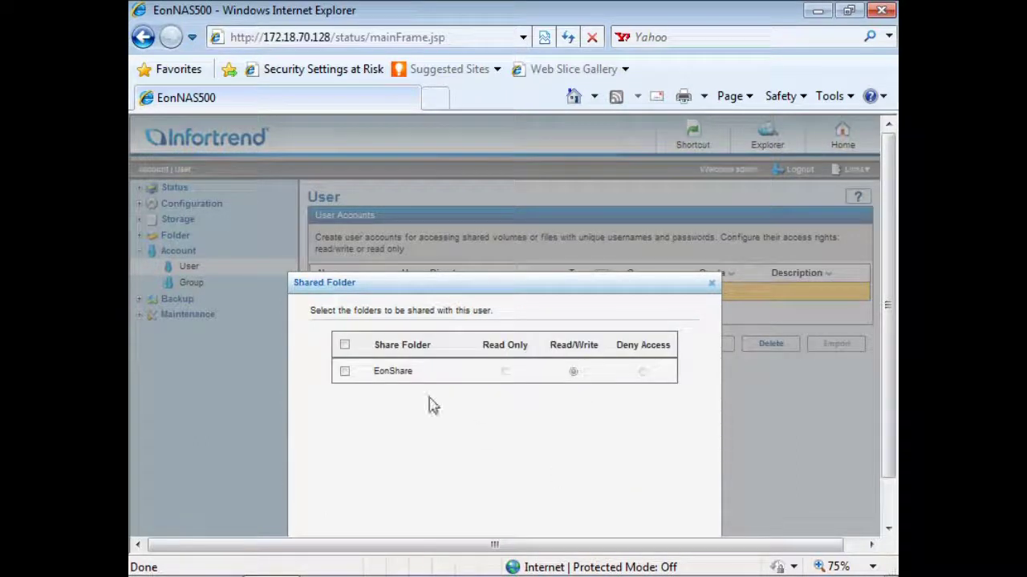
{"action": "left_click", "coordinate": [345, 346]}
{"action": "scroll", "coordinate": [447, 430], "scroll_direction": "down", "scroll_amount": 2}
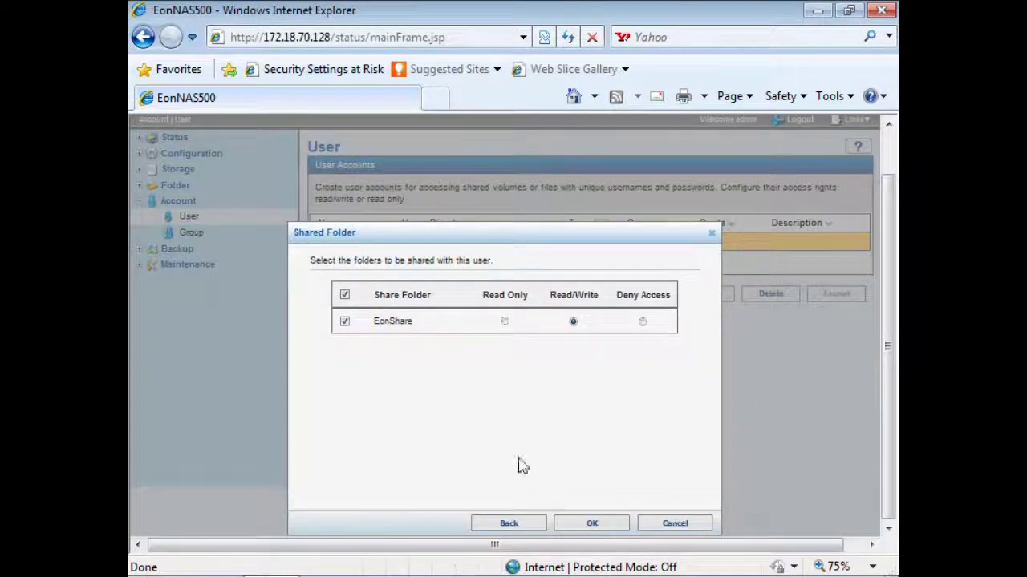
{"action": "left_click", "coordinate": [589, 526]}
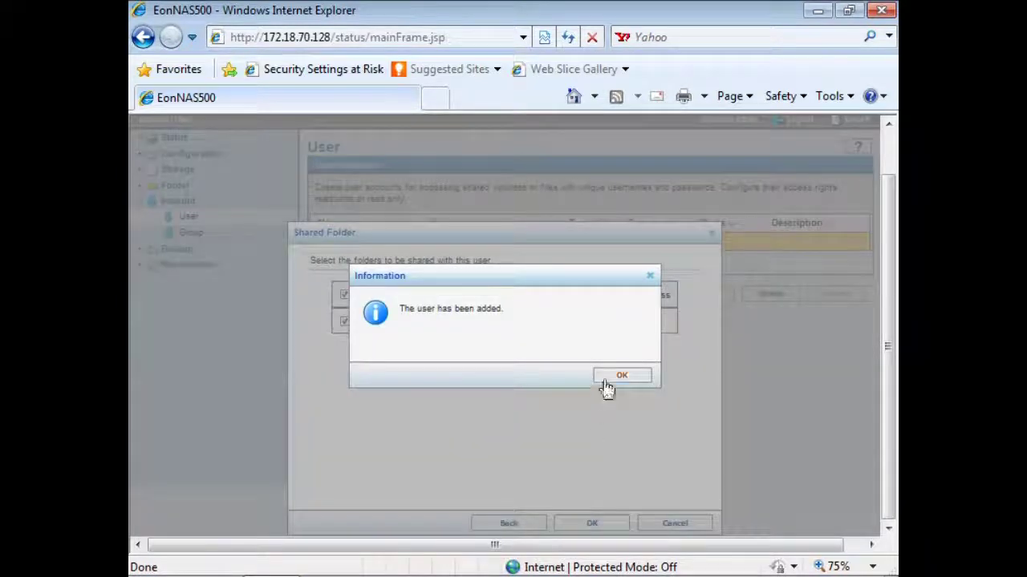
{"action": "left_click", "coordinate": [604, 380]}
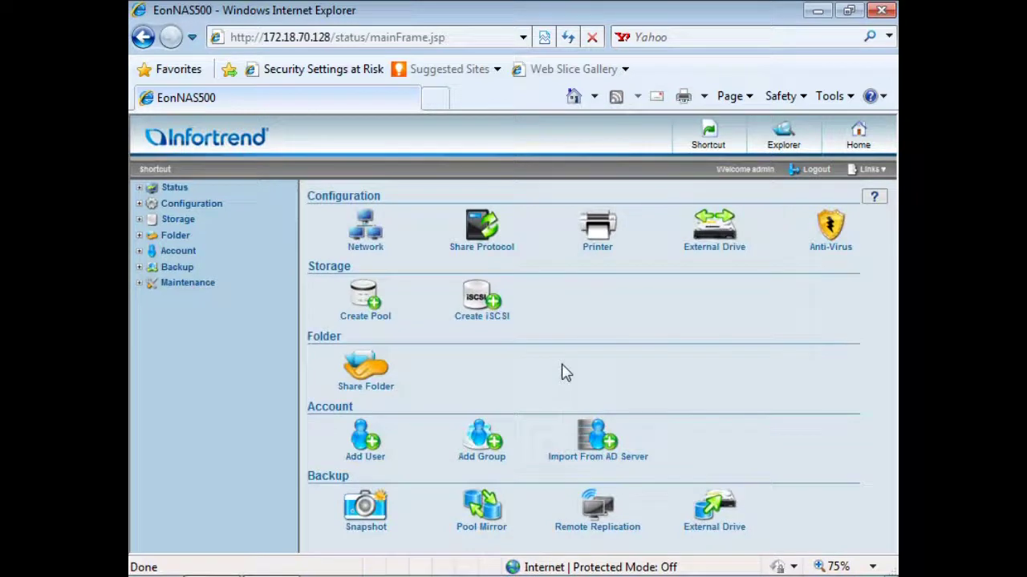
Create shared folder folder1 on Pool-1 with default options and customized access rights.
{"action": "left_click", "coordinate": [365, 363]}
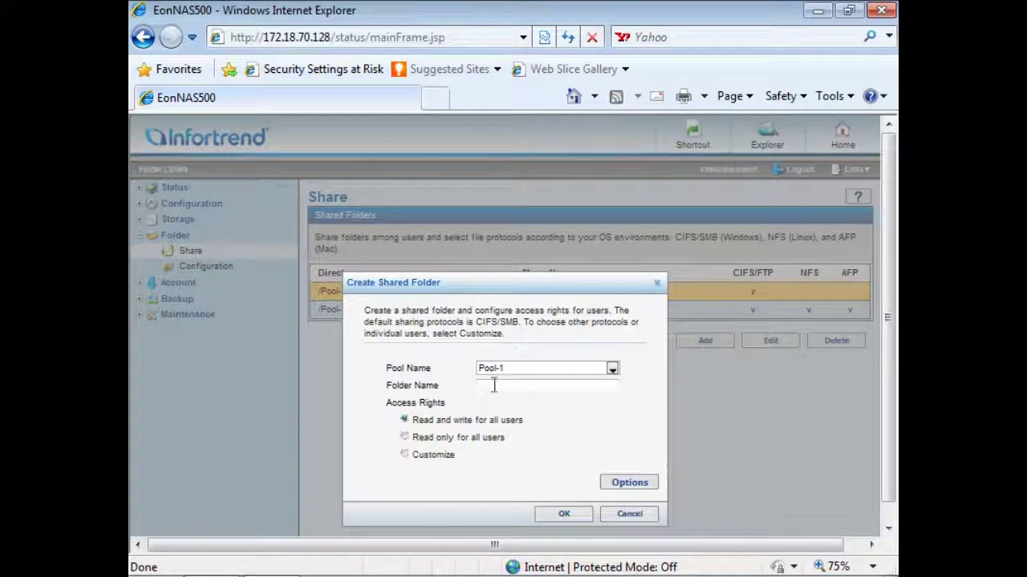
{"action": "left_click", "coordinate": [493, 386]}
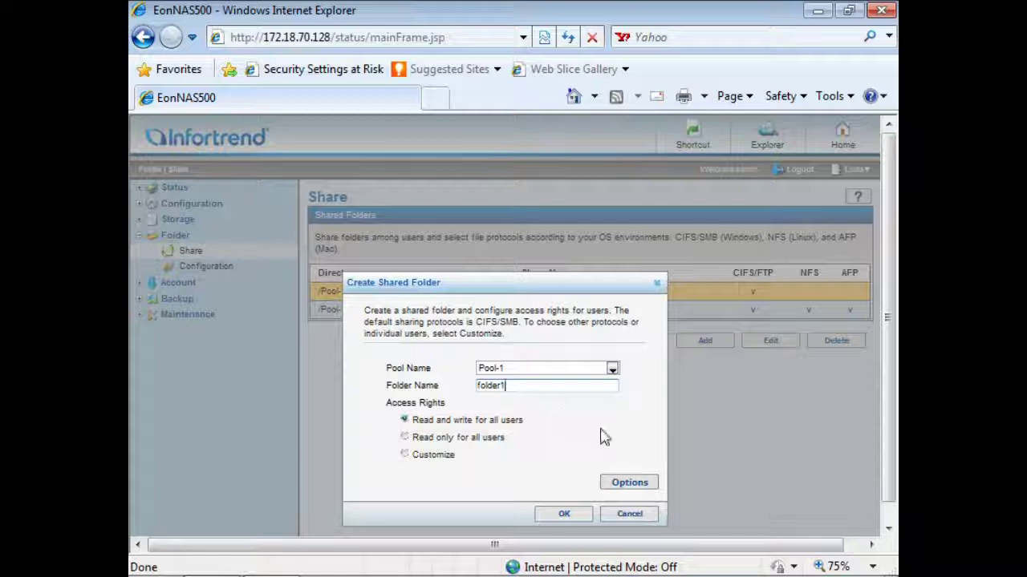
{"action": "left_click", "coordinate": [654, 489]}
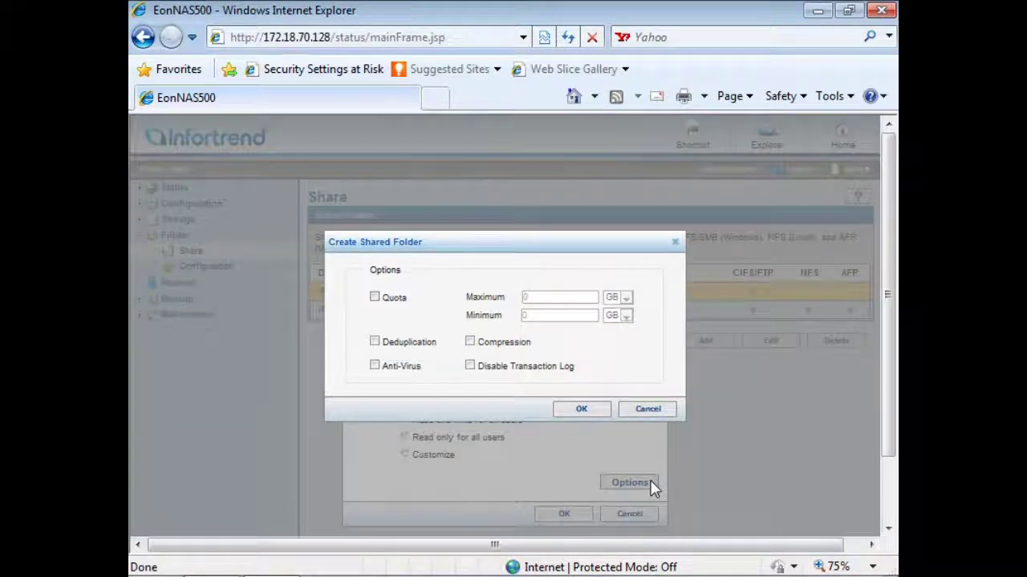
{"action": "left_click", "coordinate": [598, 414]}
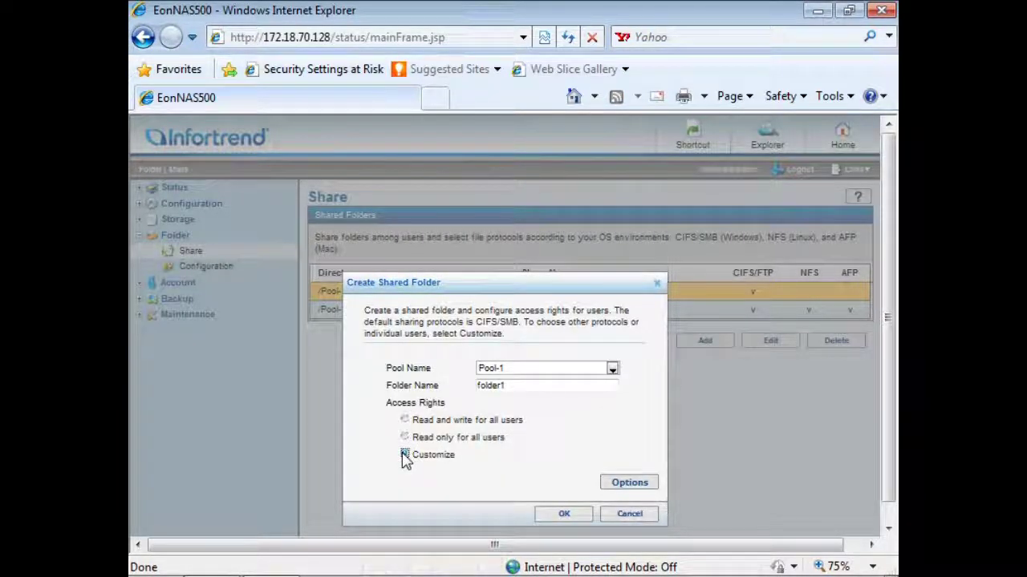
{"action": "left_click", "coordinate": [405, 455]}
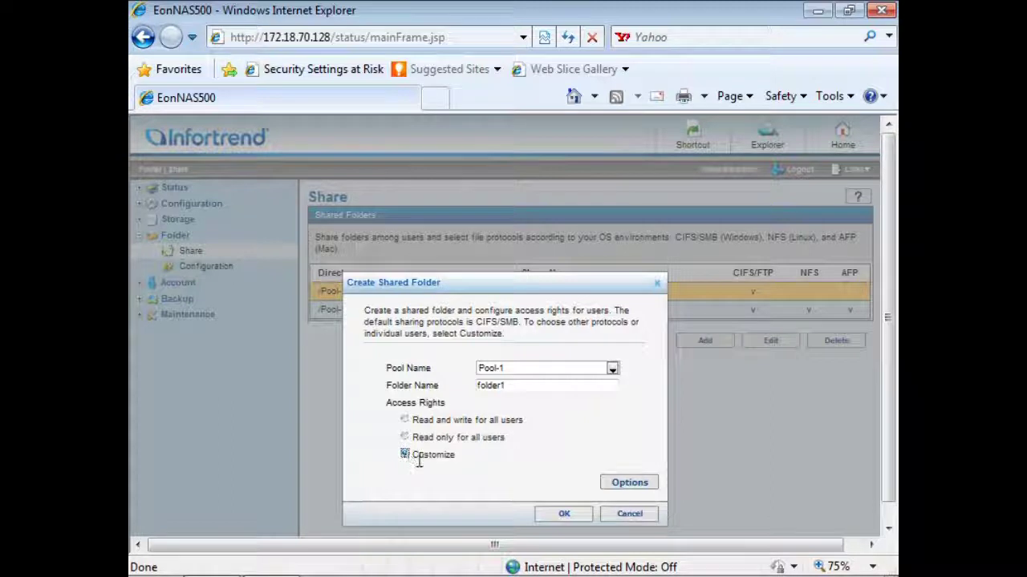
{"action": "left_click", "coordinate": [541, 516]}
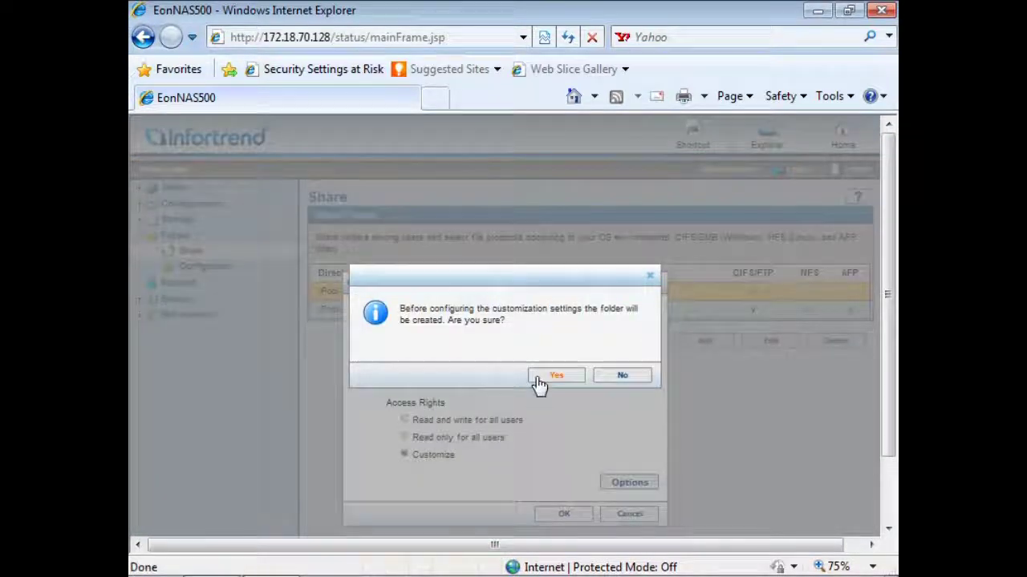
{"action": "left_click", "coordinate": [540, 382]}
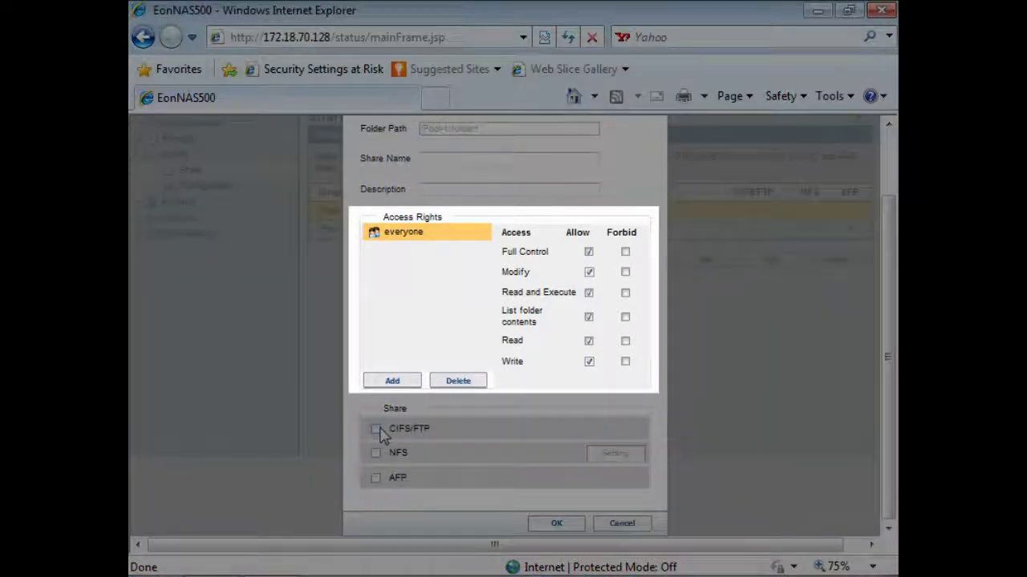
Share folder1 over CIFS/FTP with full access for everyone, then start a new iSCSI volume.
{"action": "left_click", "coordinate": [376, 430]}
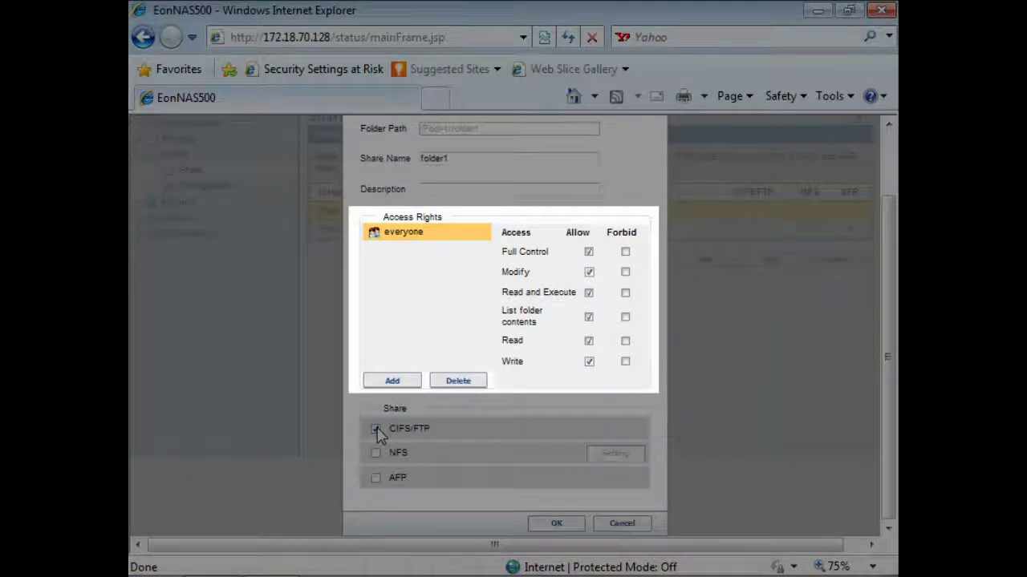
{"action": "left_click", "coordinate": [538, 529]}
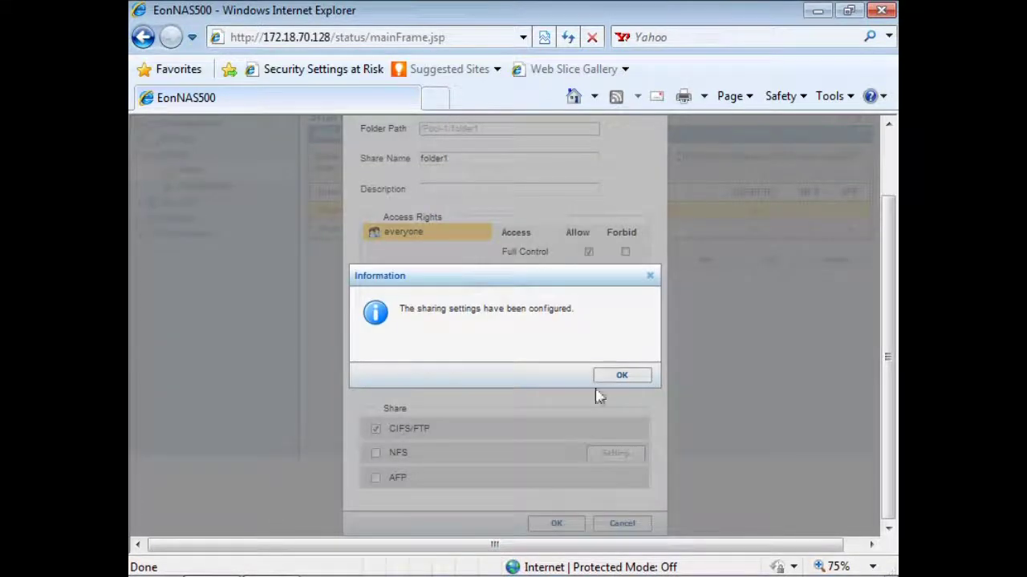
{"action": "left_click", "coordinate": [616, 376]}
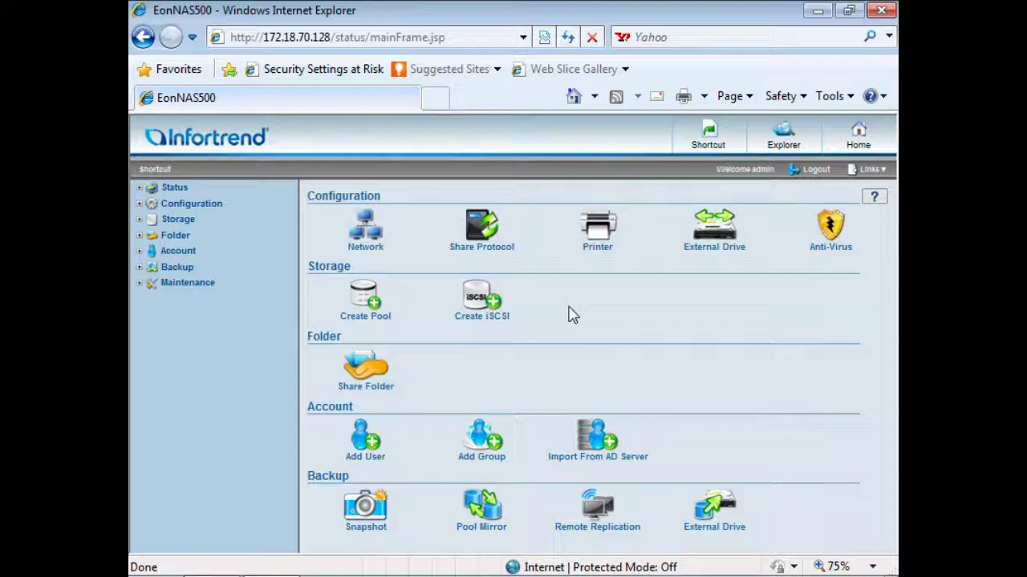
{"action": "left_click", "coordinate": [481, 299]}
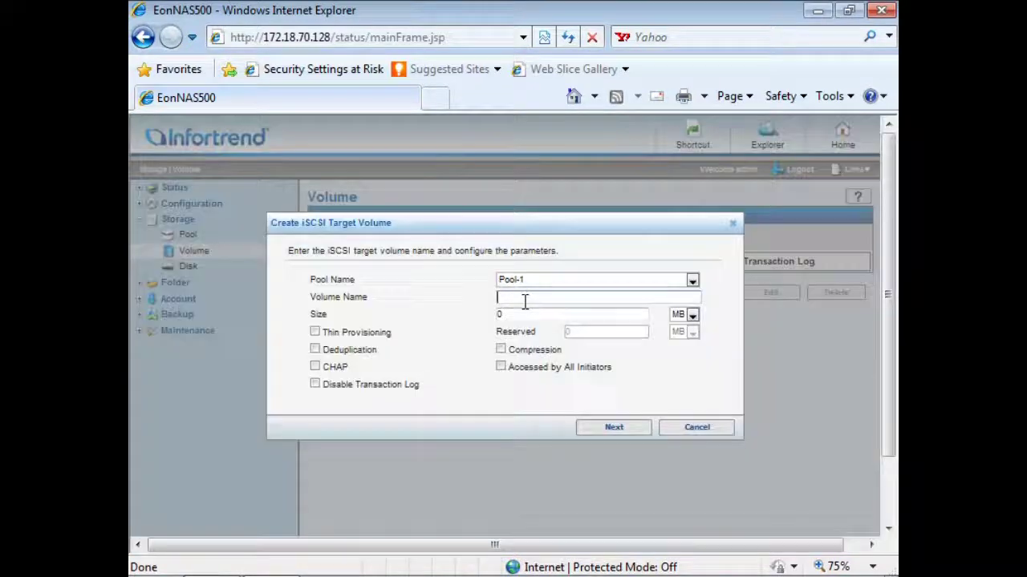
Create 100 MB iSCSI volume vol1 on Pool-1 with deduplication, compression and thin provisioning.
{"action": "type", "text": "ol"}
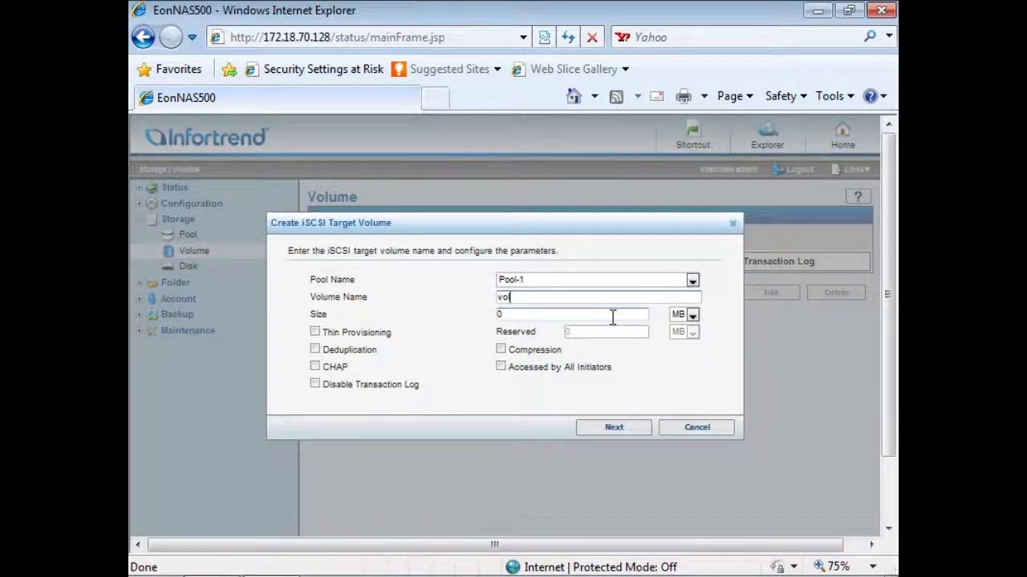
{"action": "type", "text": "1"}
{"action": "key", "text": "Tab"}
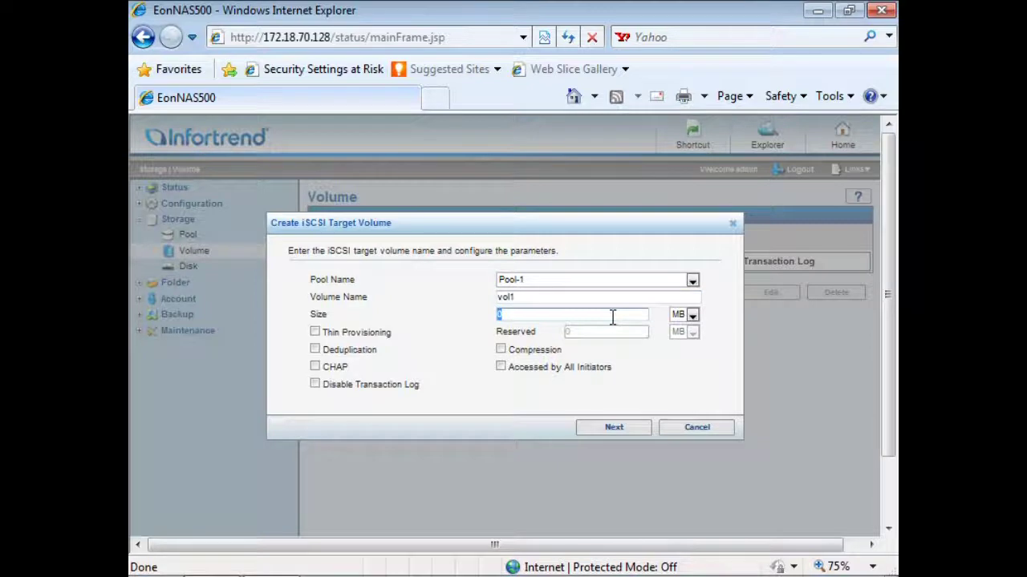
{"action": "type", "text": "100"}
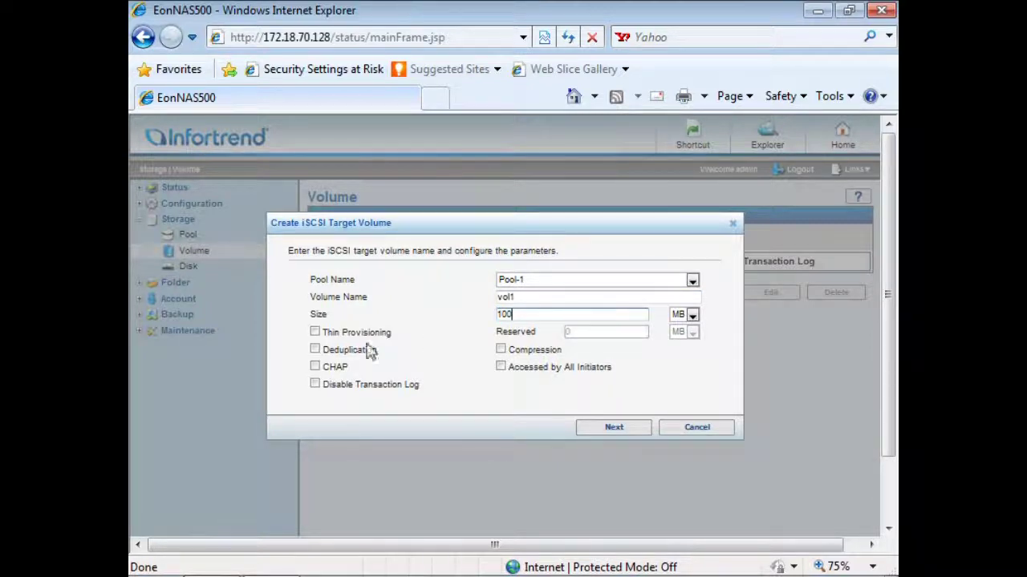
{"action": "left_click", "coordinate": [314, 350]}
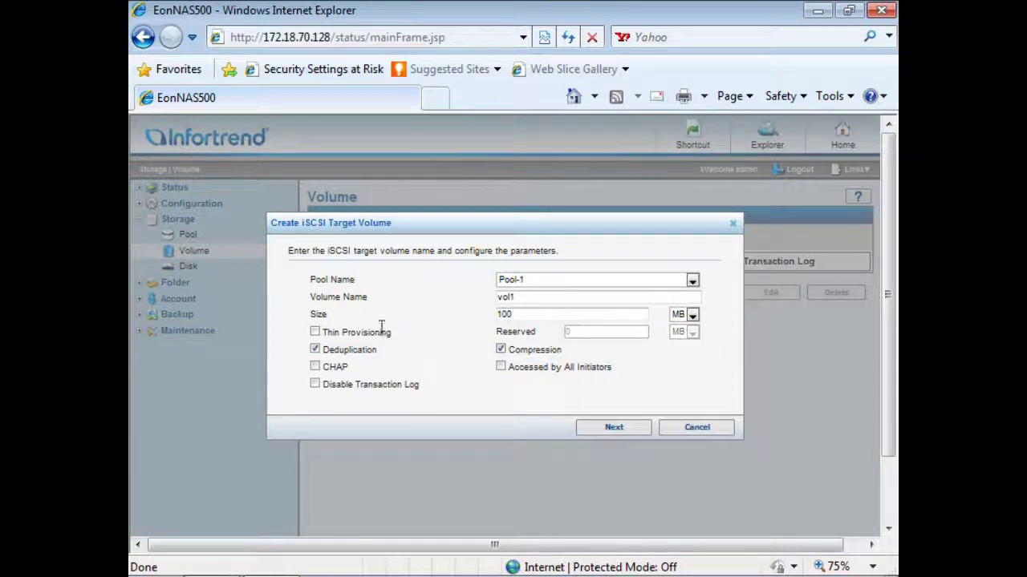
{"action": "left_click", "coordinate": [315, 332]}
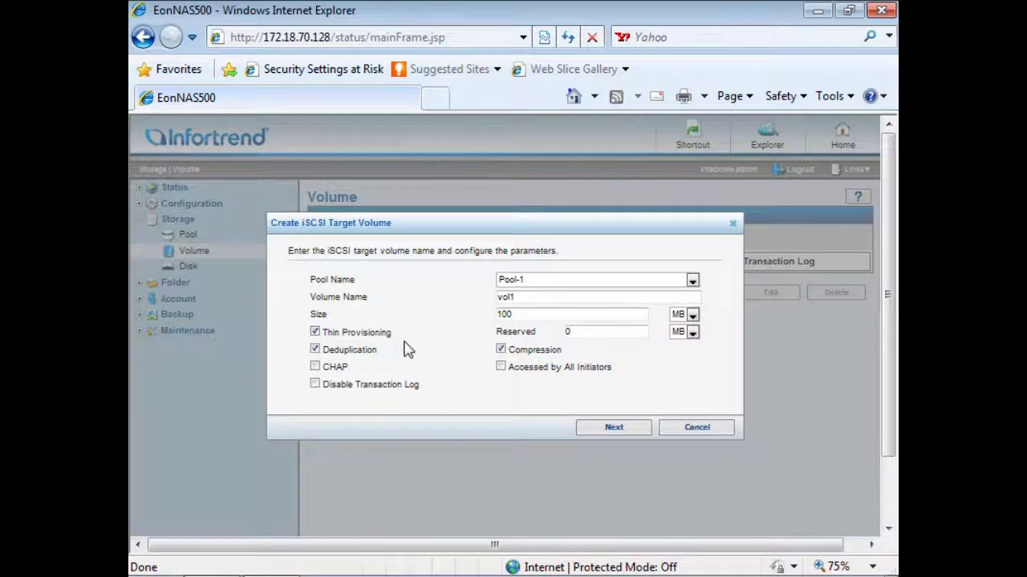
{"action": "left_click", "coordinate": [589, 429]}
{"action": "left_click", "coordinate": [591, 465]}
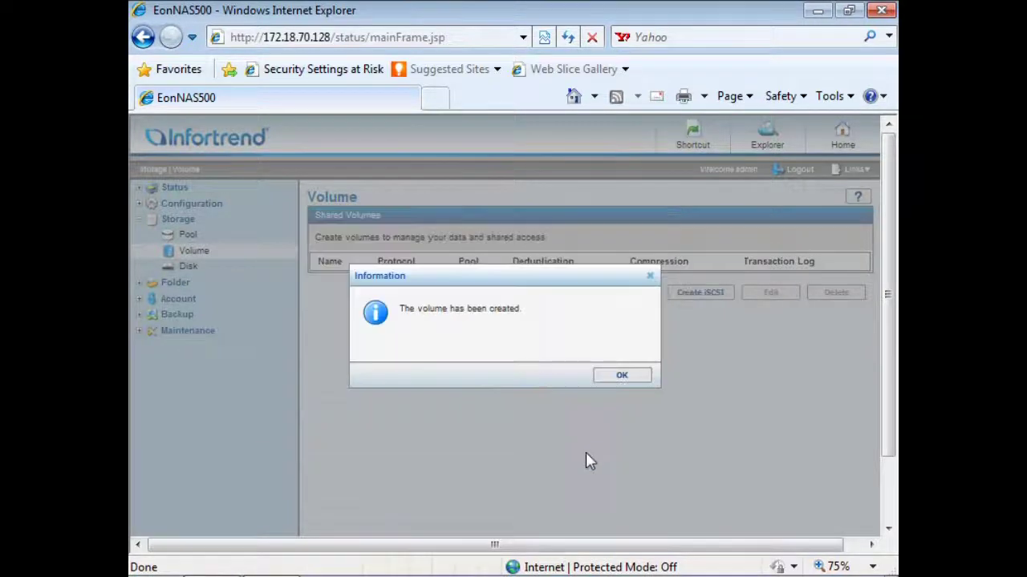
{"action": "left_click", "coordinate": [601, 376]}
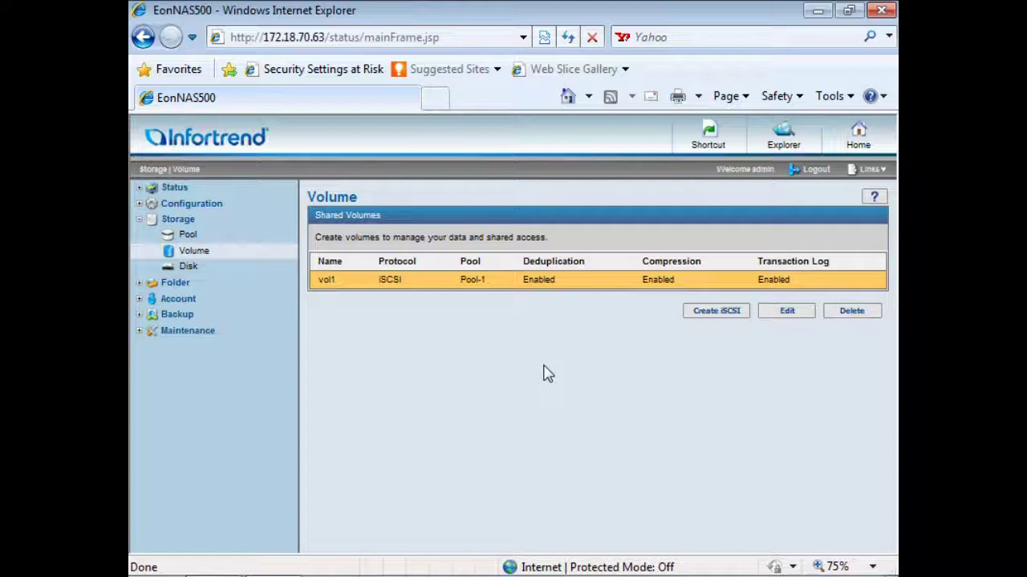
Start a snapshot task for /Pool-1/Folder1 with a customized schedule.
{"action": "left_click", "coordinate": [681, 137]}
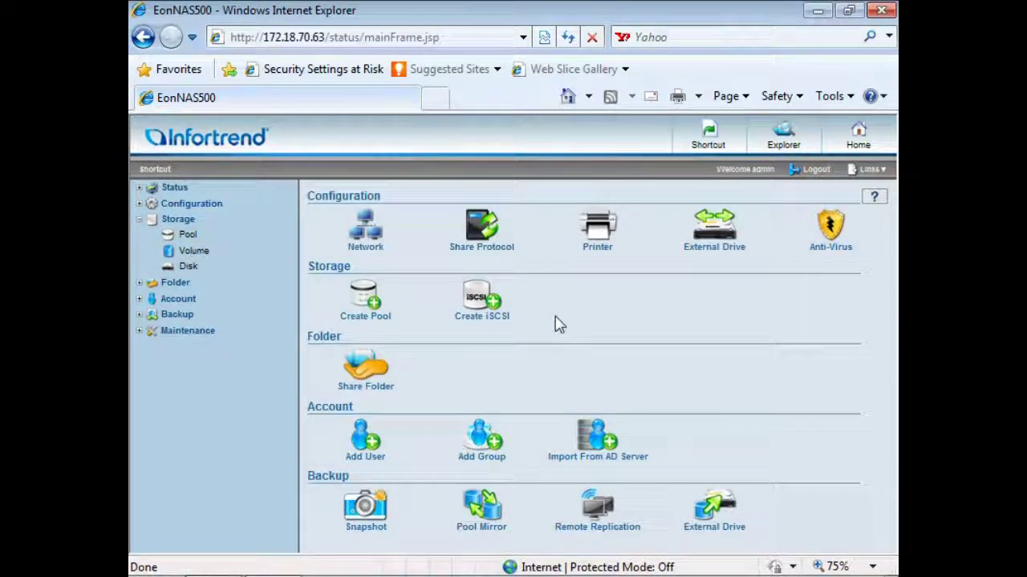
{"action": "left_click", "coordinate": [367, 505]}
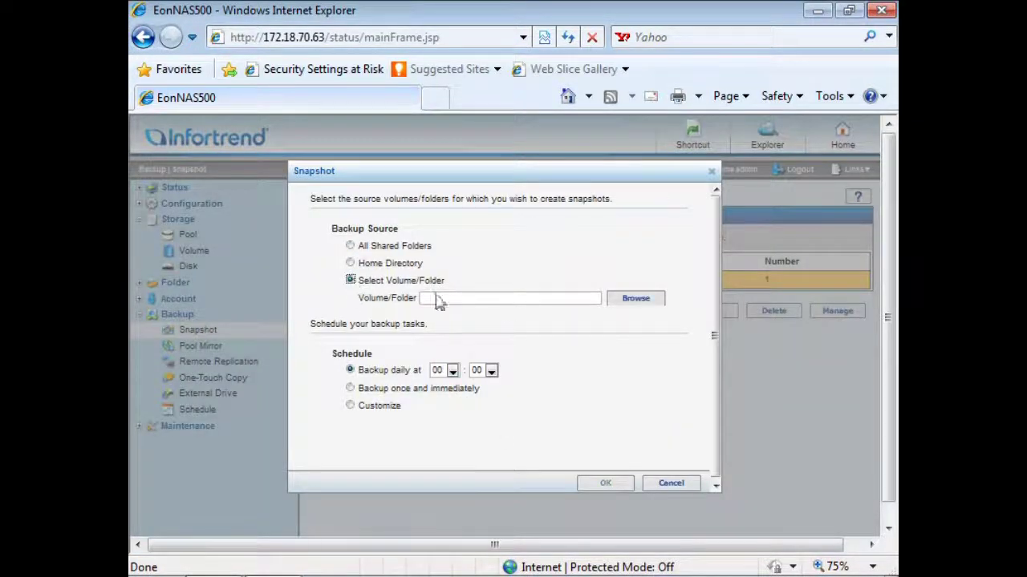
{"action": "left_click", "coordinate": [615, 302]}
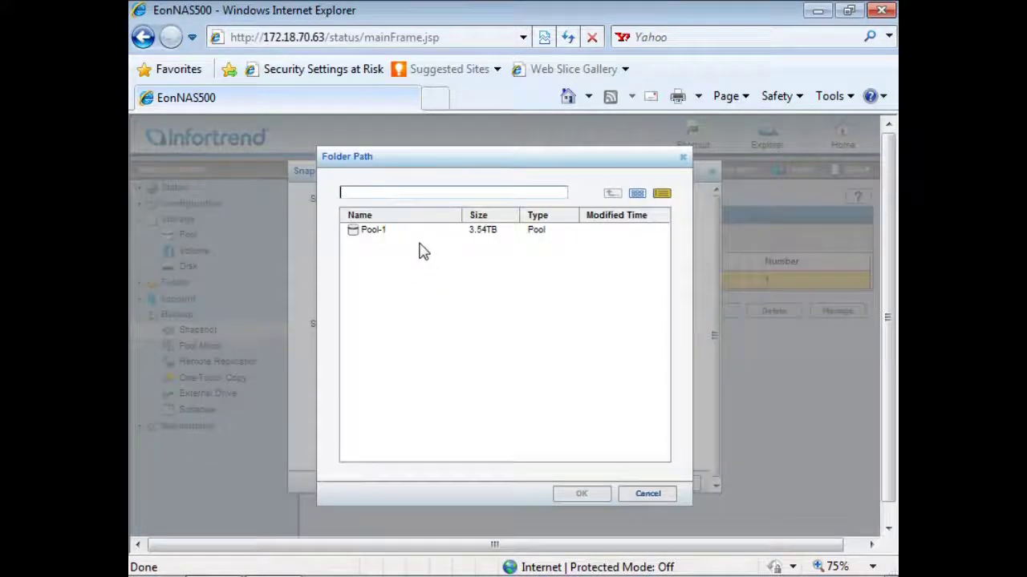
{"action": "double_click", "coordinate": [415, 240]}
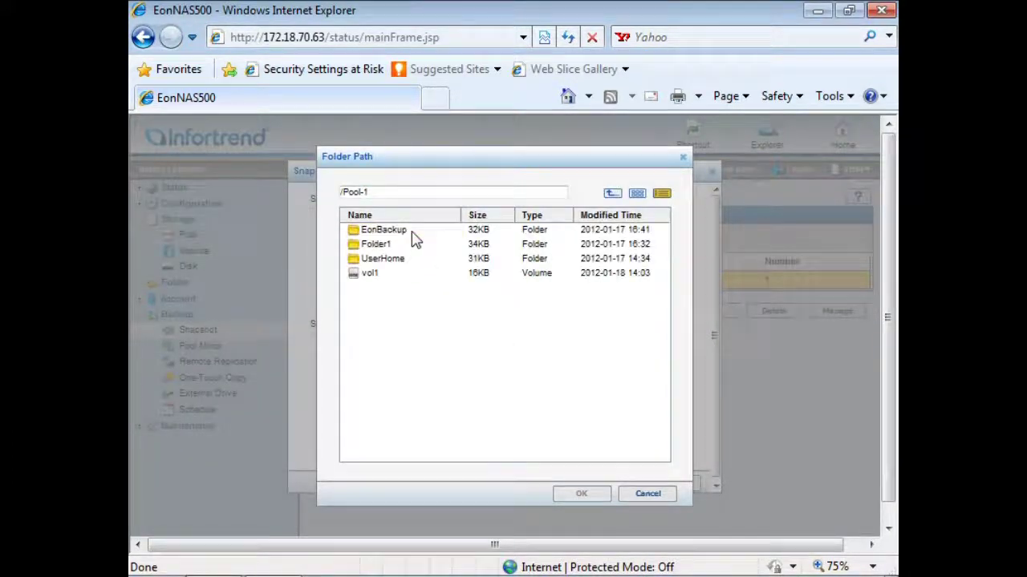
{"action": "left_click", "coordinate": [391, 245]}
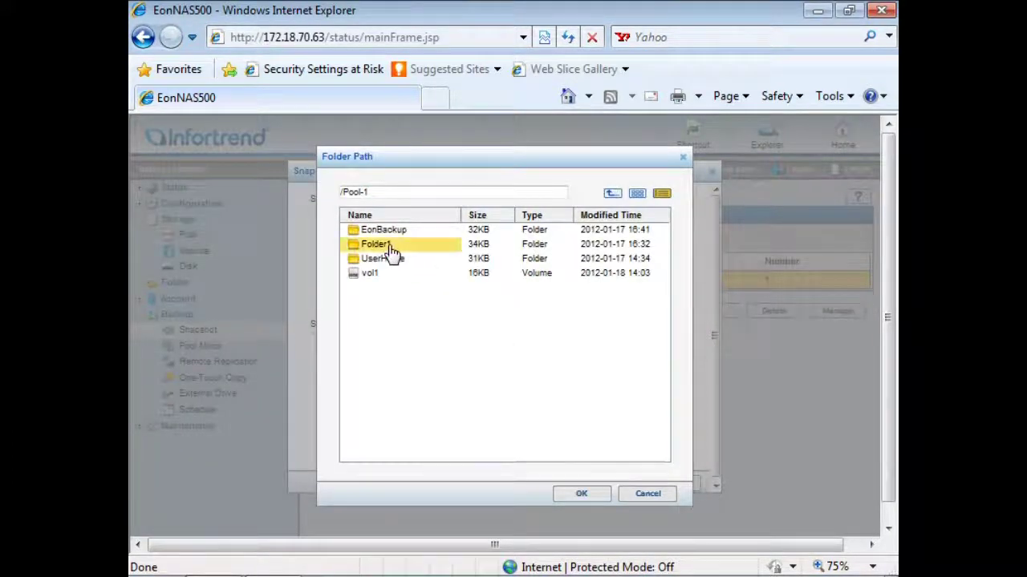
{"action": "left_click", "coordinate": [559, 495]}
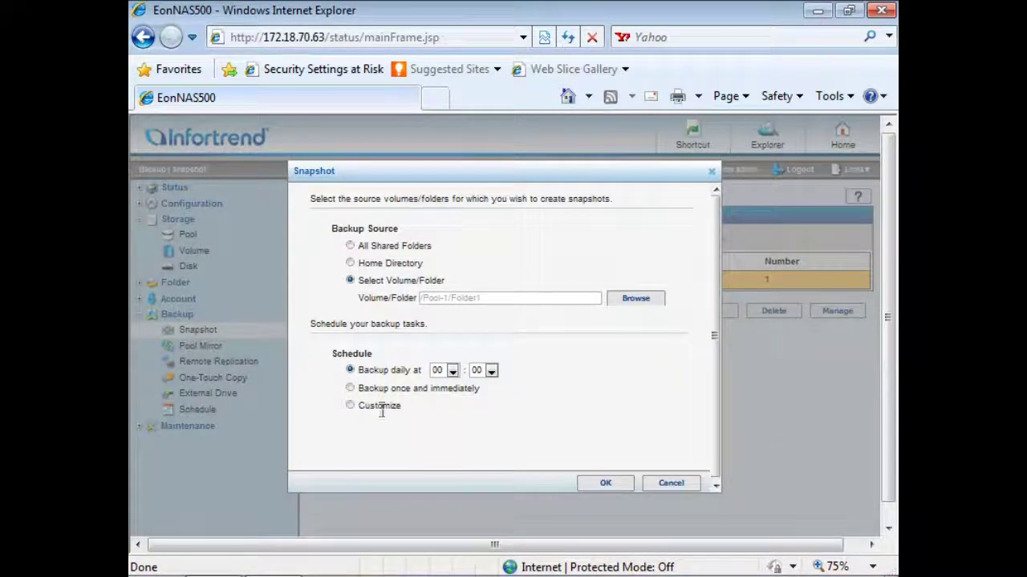
{"action": "left_click", "coordinate": [350, 406]}
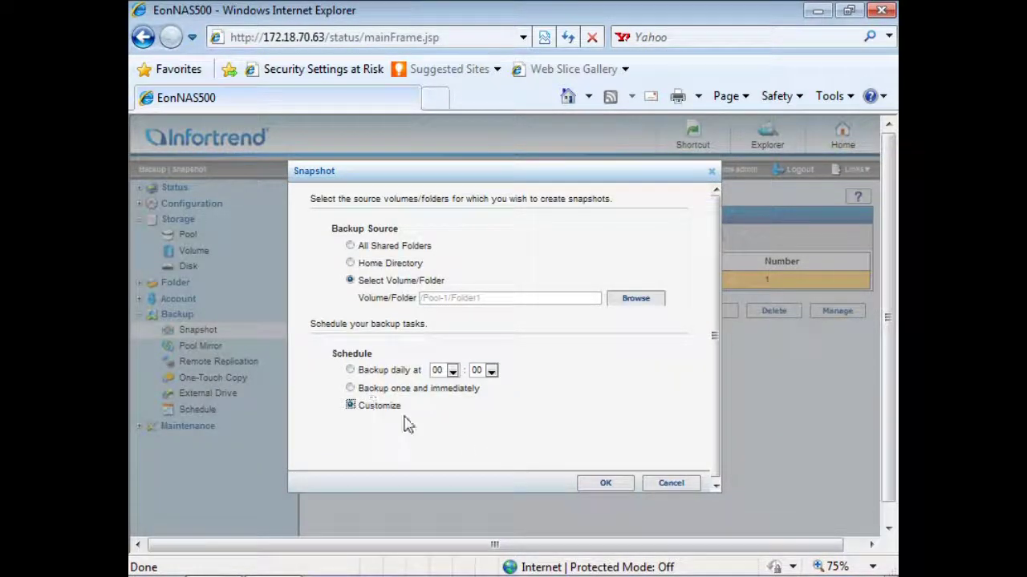
{"action": "left_click", "coordinate": [589, 483]}
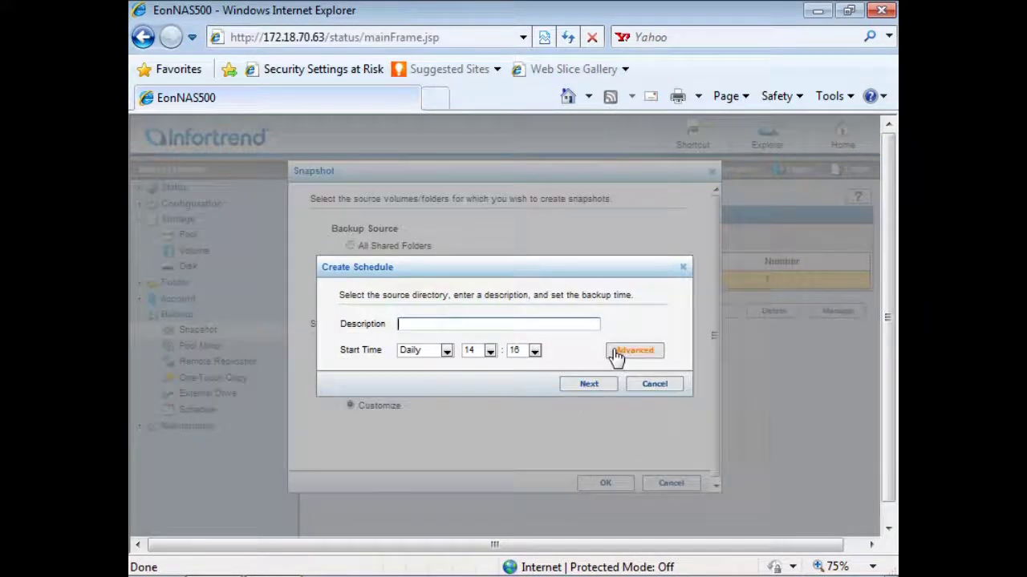
Try a 10-minute repeat schedule, then close the Advanced, Create Schedule and Snapshot dialogs.
{"action": "left_click", "coordinate": [616, 355]}
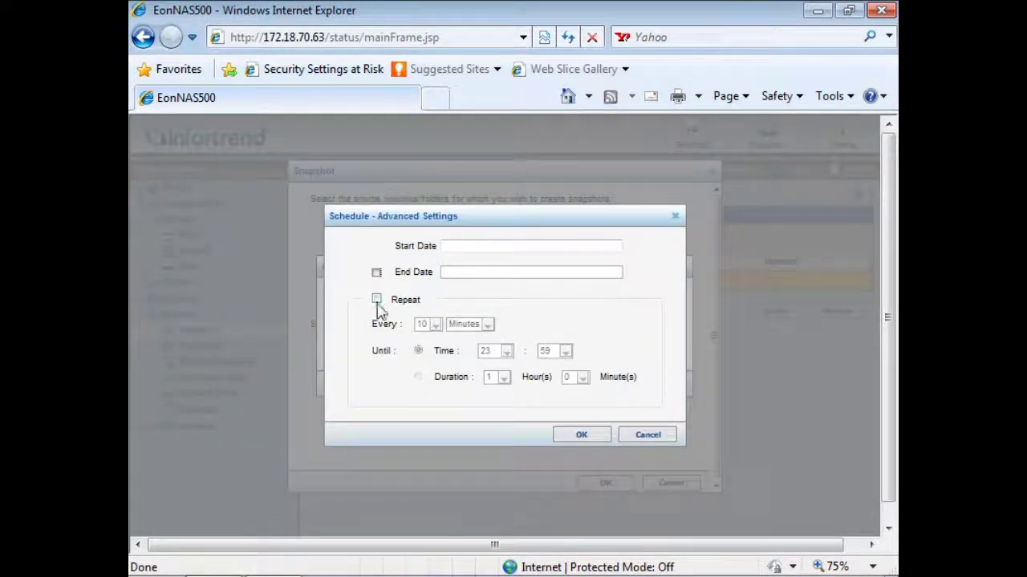
{"action": "left_click", "coordinate": [376, 300]}
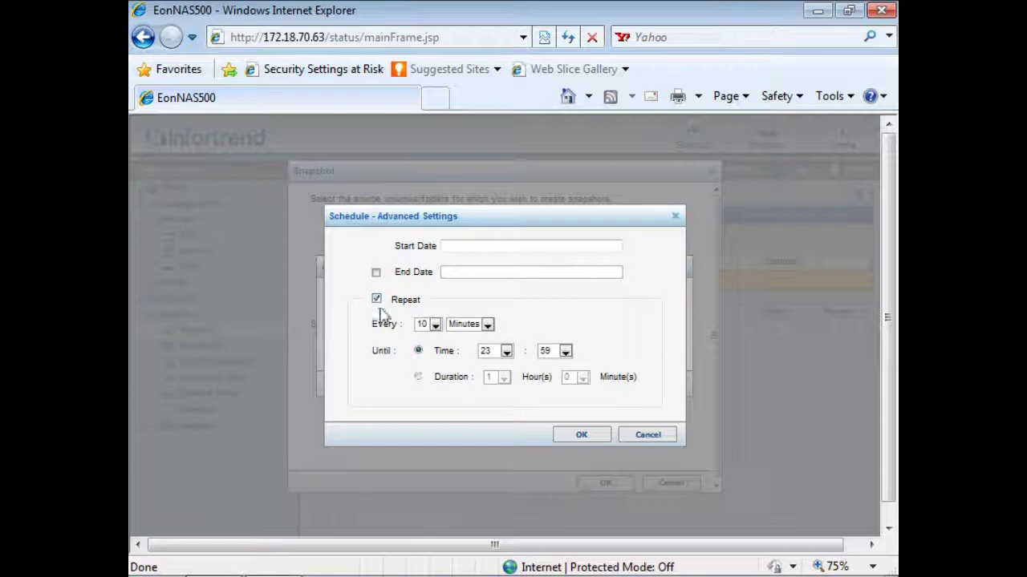
{"action": "left_click", "coordinate": [435, 325]}
{"action": "left_click", "coordinate": [434, 332]}
{"action": "left_click", "coordinate": [675, 216]}
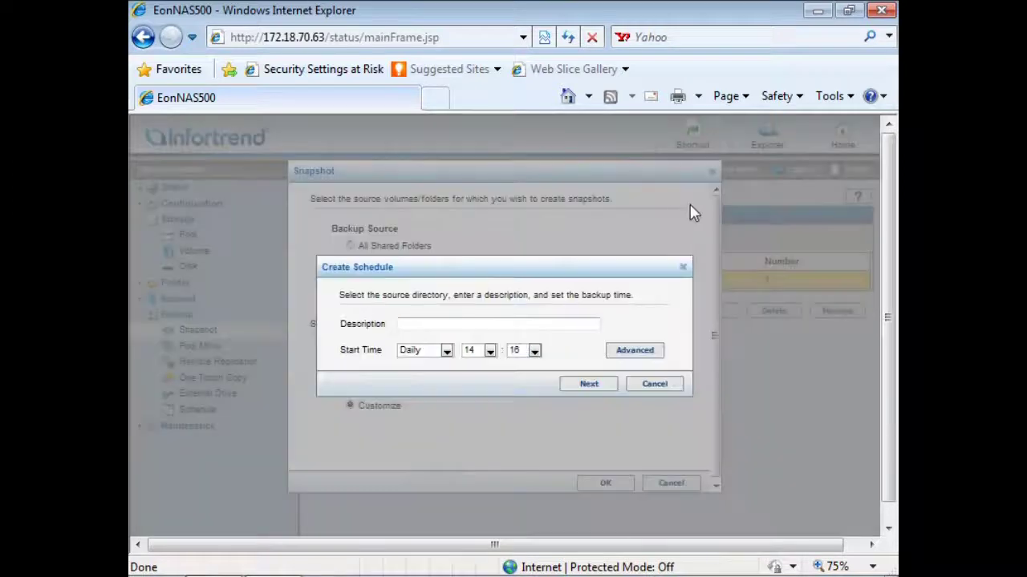
{"action": "left_click", "coordinate": [684, 267]}
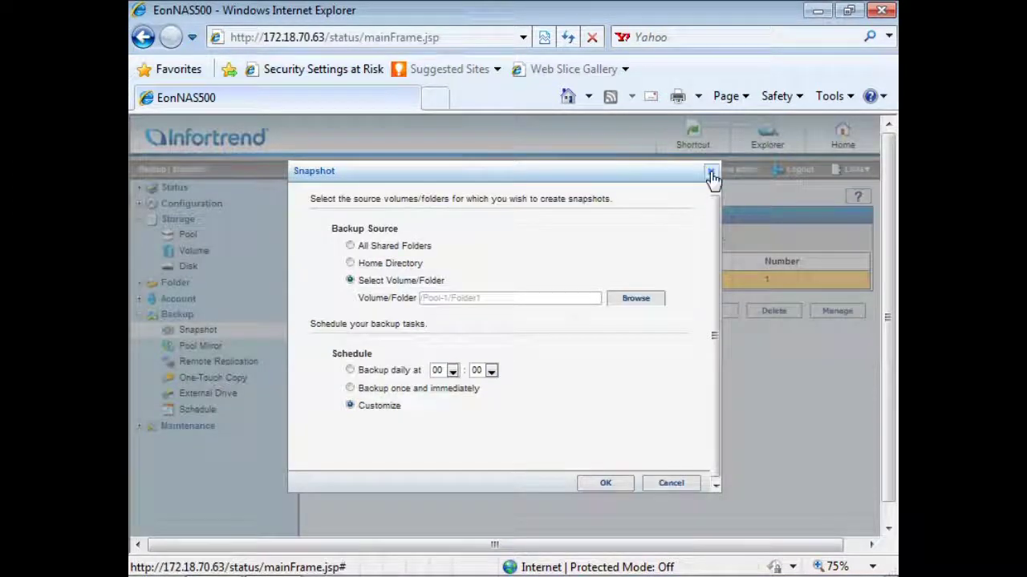
{"action": "left_click", "coordinate": [711, 172]}
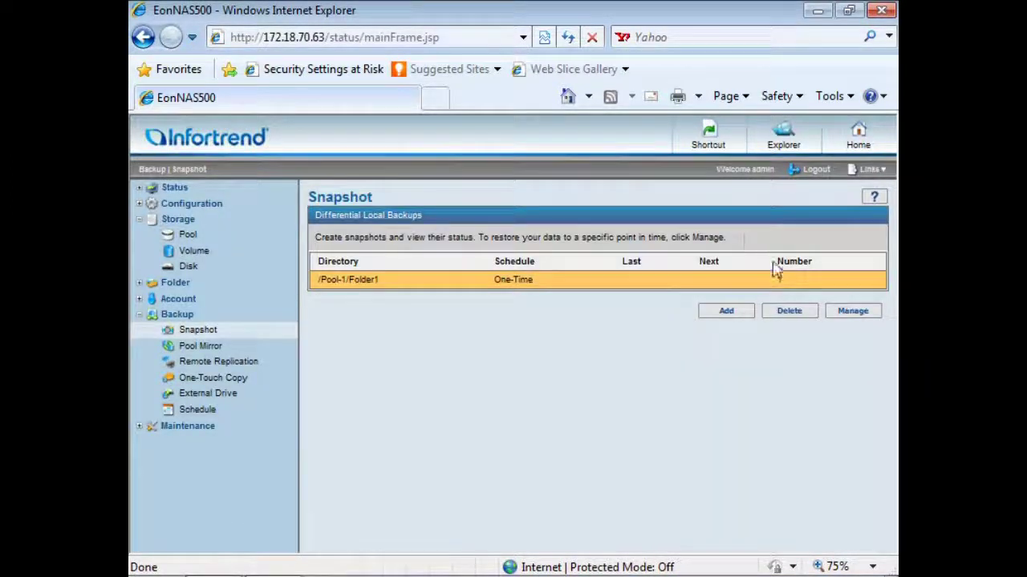
Open the Folder1 snapshot Restore list, then close it without restoring.
{"action": "left_click", "coordinate": [834, 313]}
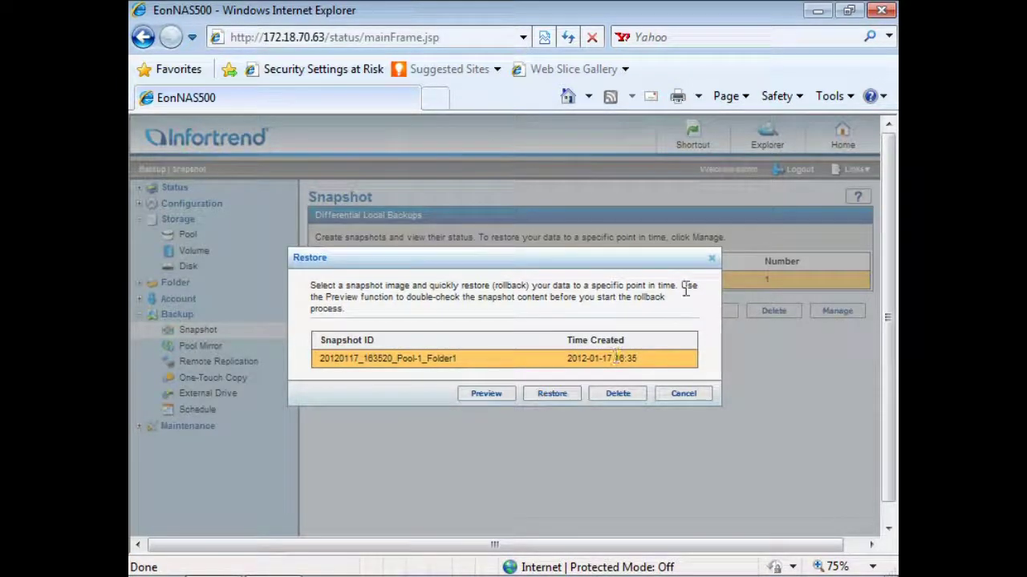
{"action": "left_click", "coordinate": [711, 258]}
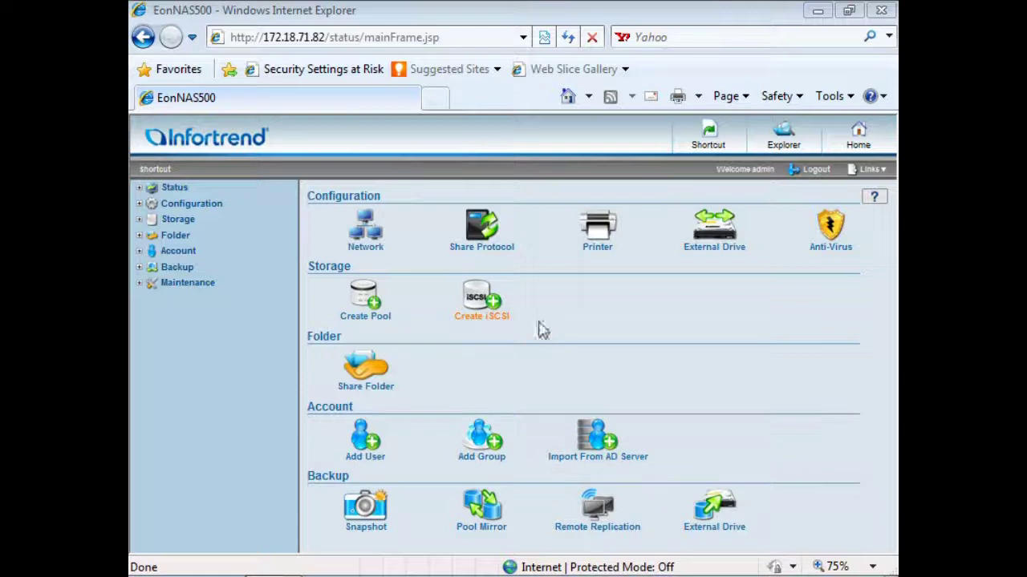
Create a real-time Pool Mirror task that copies Pool-1 to the EonNAS at 172.18.71.122.
{"action": "left_click", "coordinate": [494, 503]}
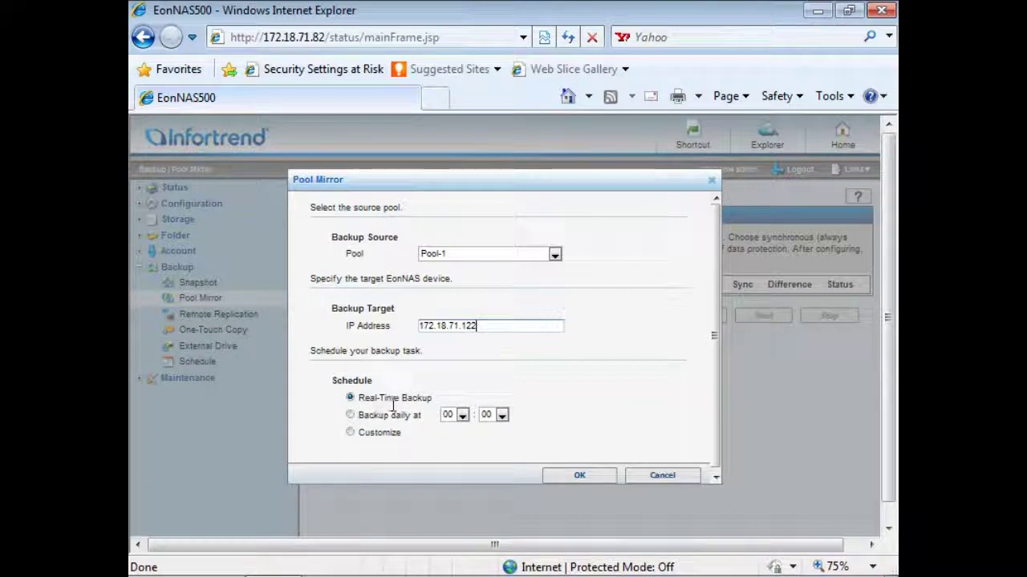
{"action": "left_click", "coordinate": [556, 473]}
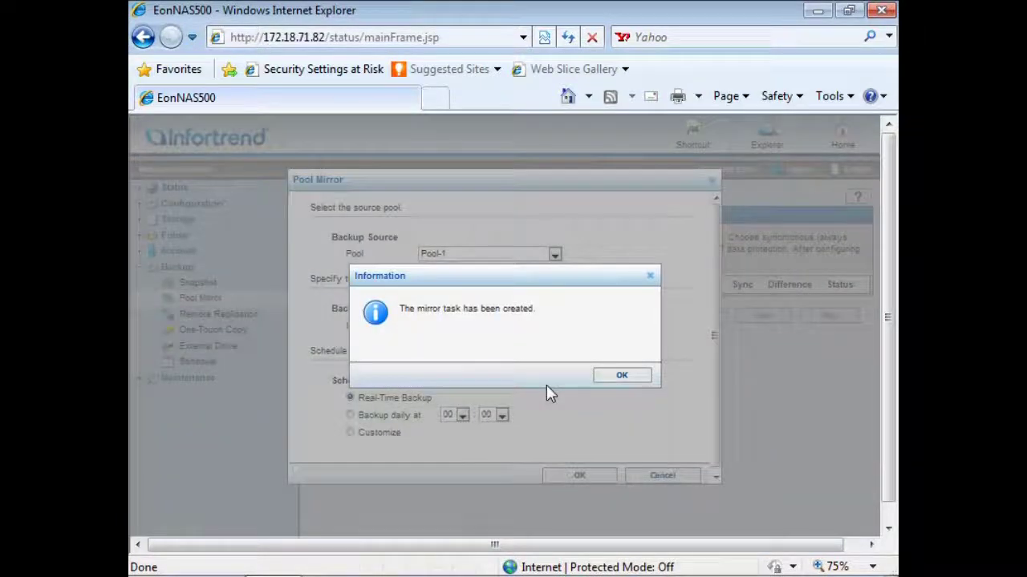
{"action": "left_click", "coordinate": [615, 377]}
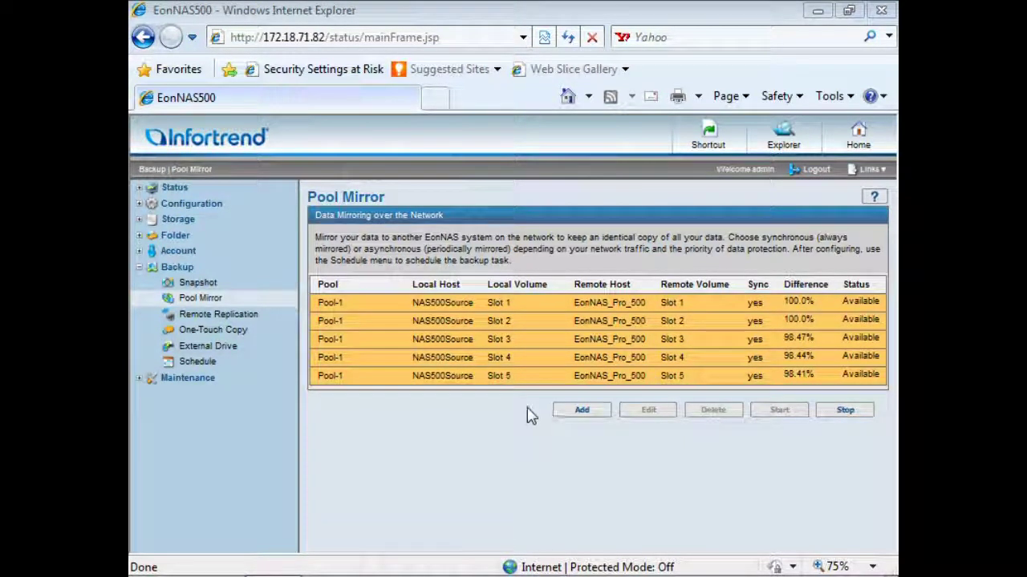
Add a remote replication task using Select Folder with source Pool-1/Folder1.
{"action": "left_click", "coordinate": [690, 145]}
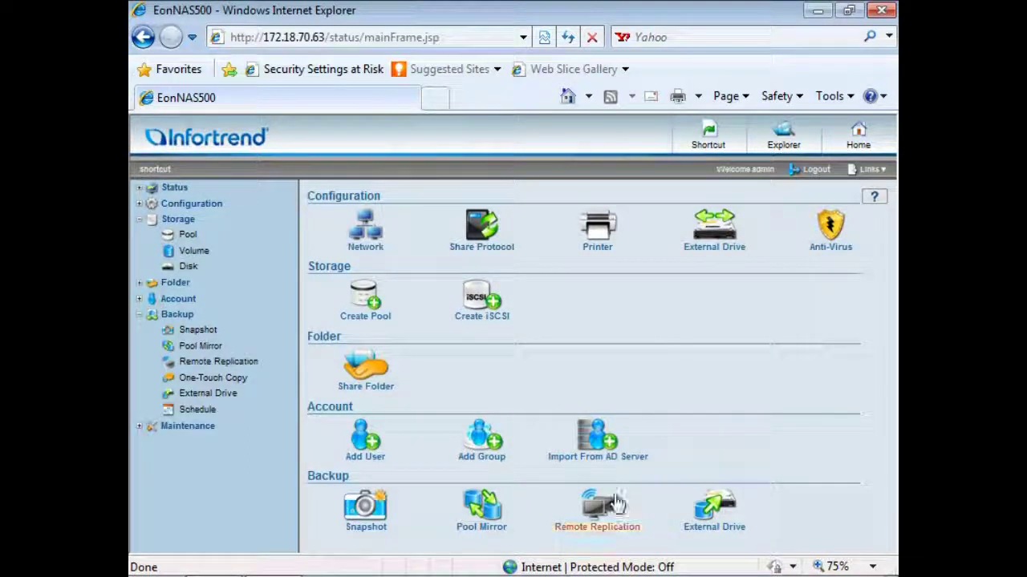
{"action": "left_click", "coordinate": [616, 503]}
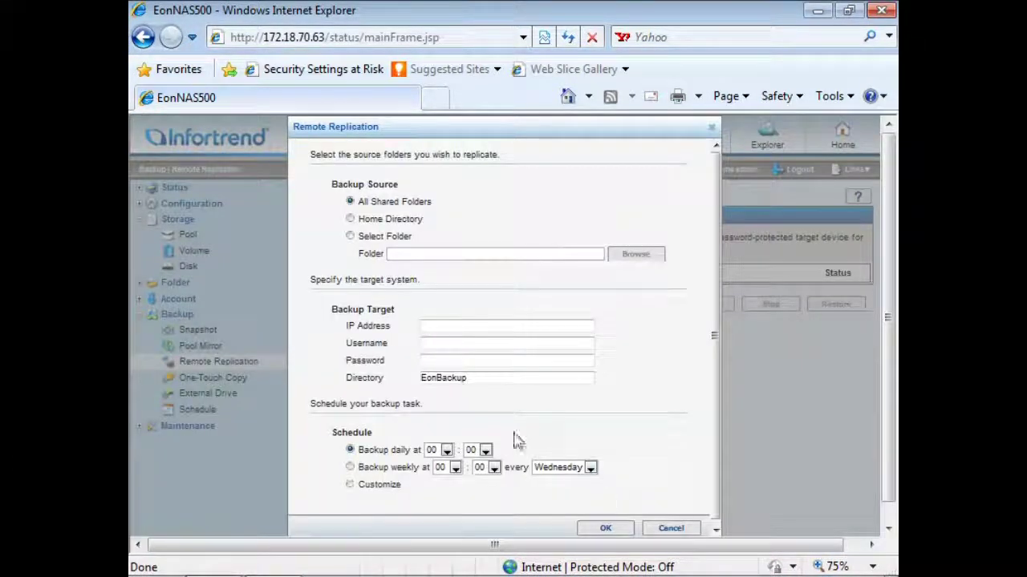
{"action": "left_click", "coordinate": [350, 237]}
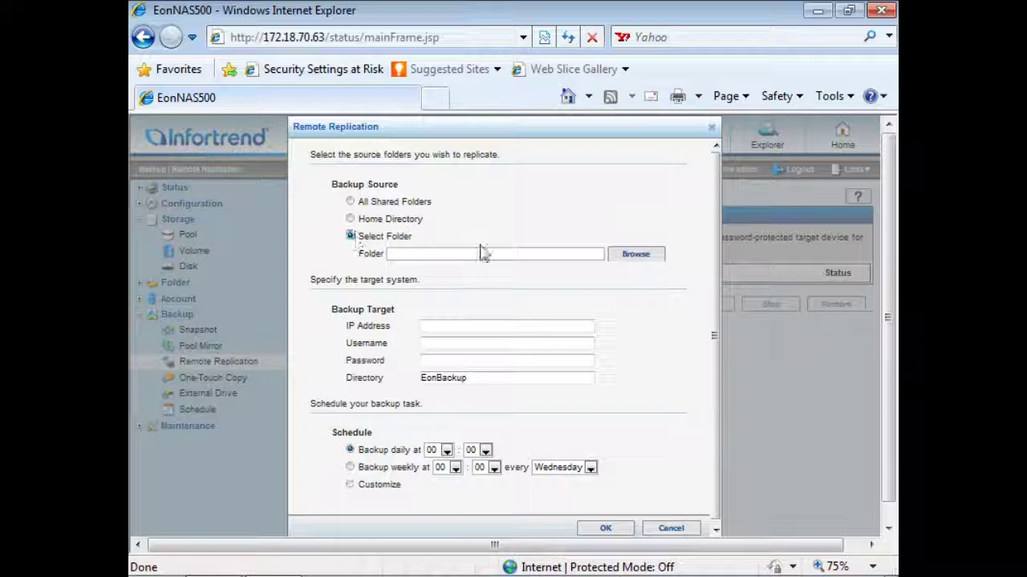
{"action": "left_click", "coordinate": [617, 256]}
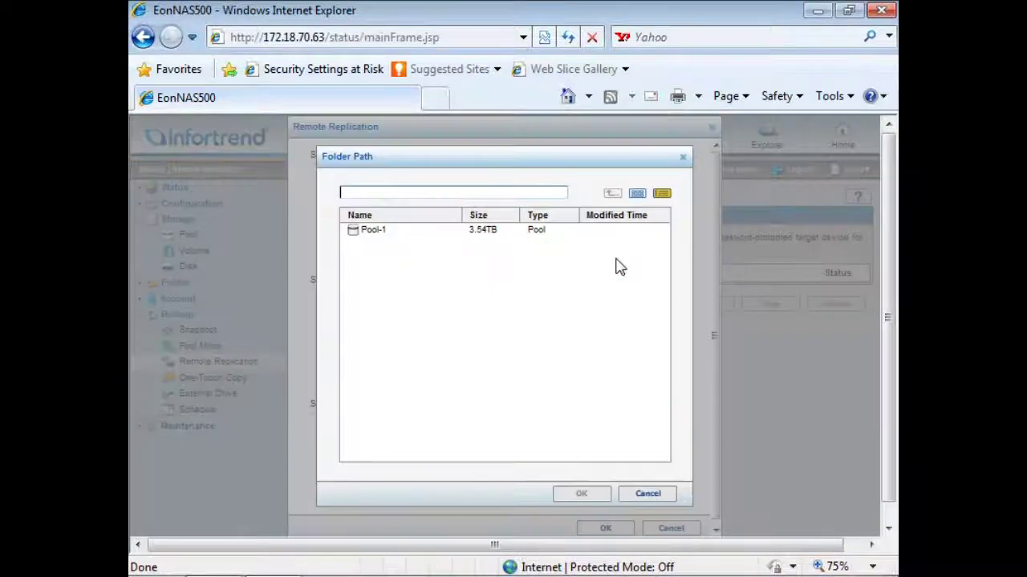
{"action": "left_click", "coordinate": [393, 239]}
{"action": "double_click", "coordinate": [394, 239]}
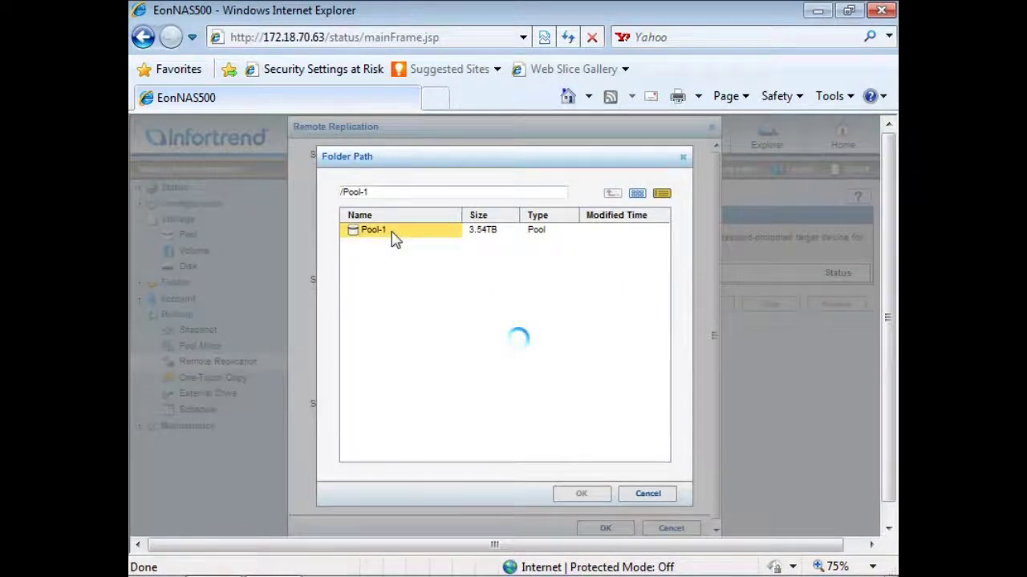
{"action": "left_click", "coordinate": [395, 252]}
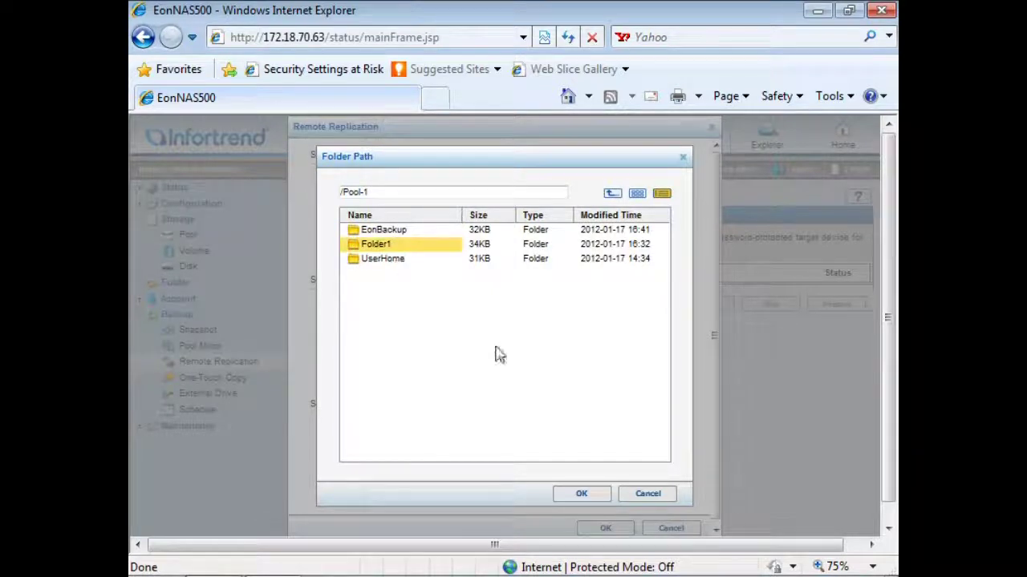
{"action": "left_click", "coordinate": [575, 495]}
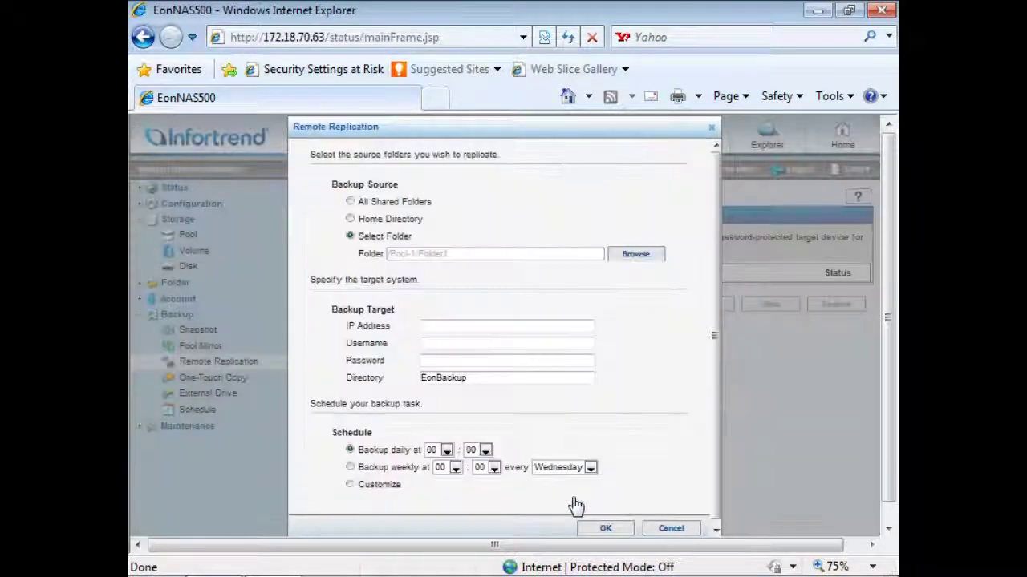
{"action": "left_click", "coordinate": [471, 327]}
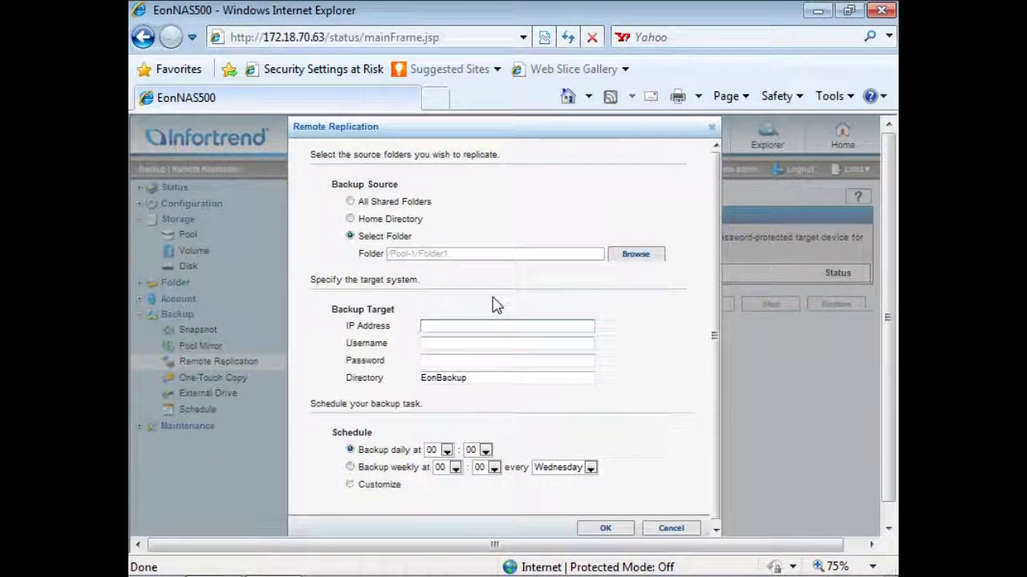
Set the replication target to 172.18.70.63 and enter the target's username and password.
{"action": "type", "text": "172.18.70.63"}
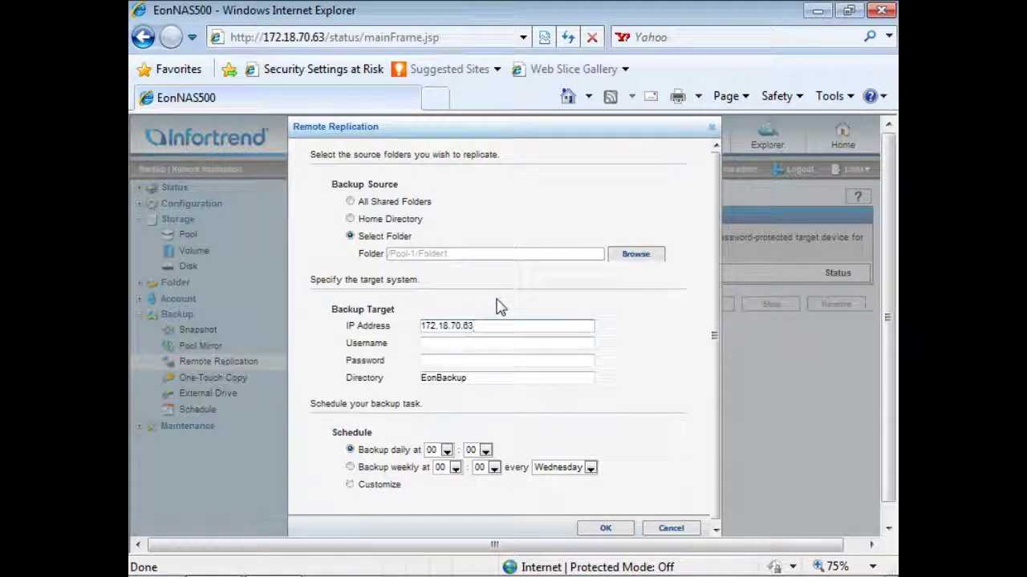
{"action": "key", "text": "Tab"}
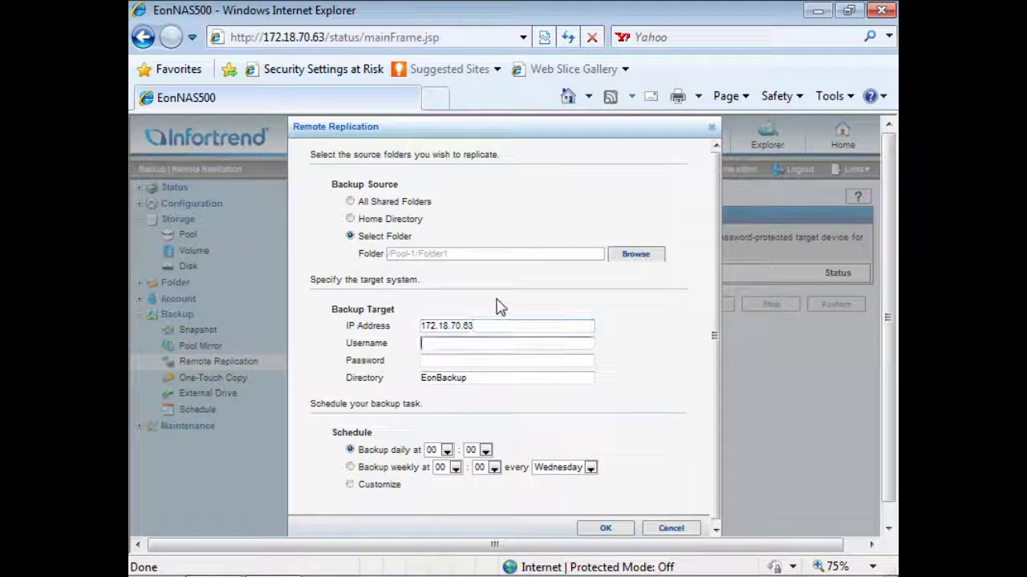
{"action": "type", "text": "admin"}
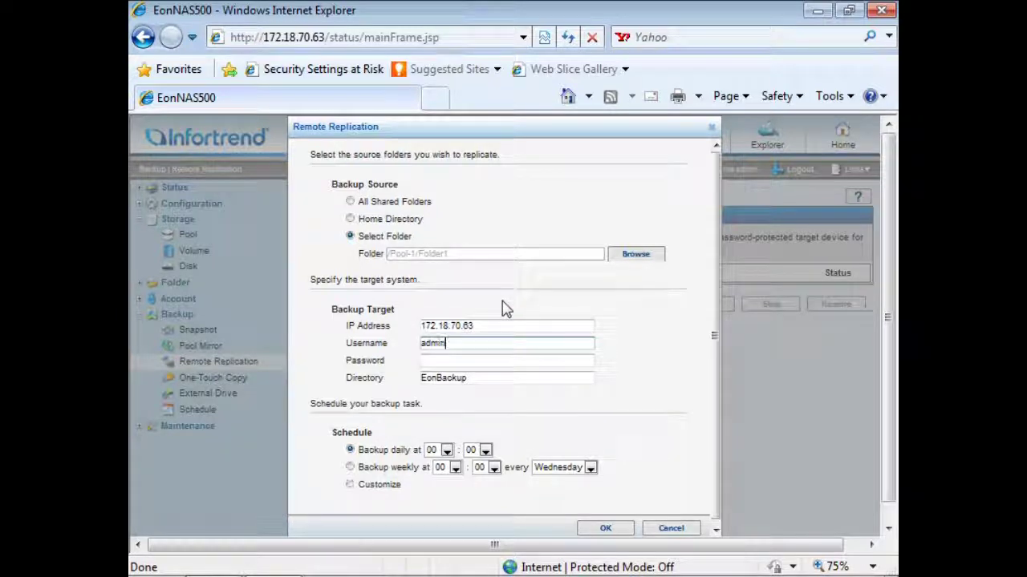
{"action": "key", "text": "Tab"}
{"action": "type", "text": "a"}
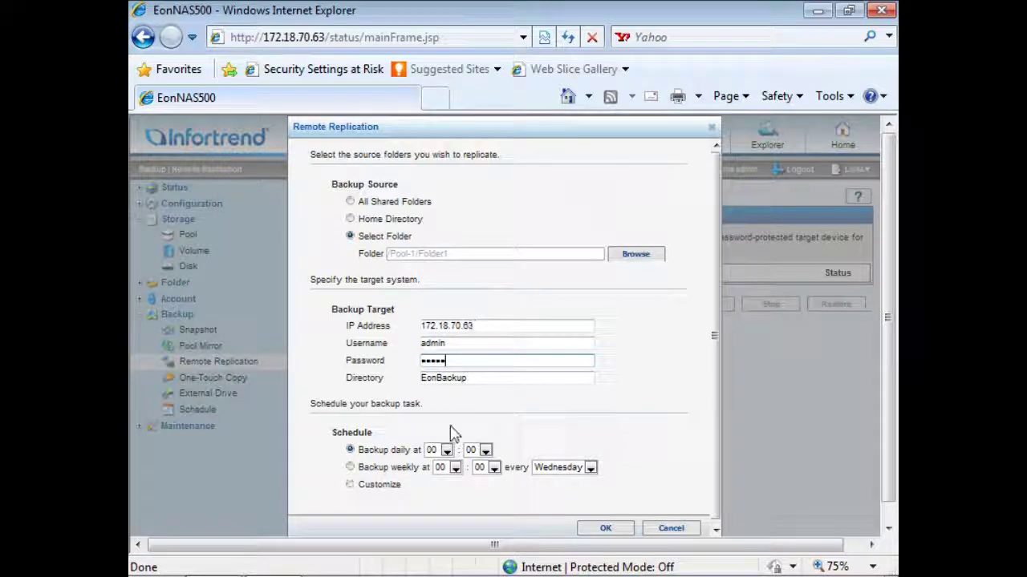
Schedule the replication daily at 12:00, save it, and return to the shortcuts page.
{"action": "left_click", "coordinate": [446, 450]}
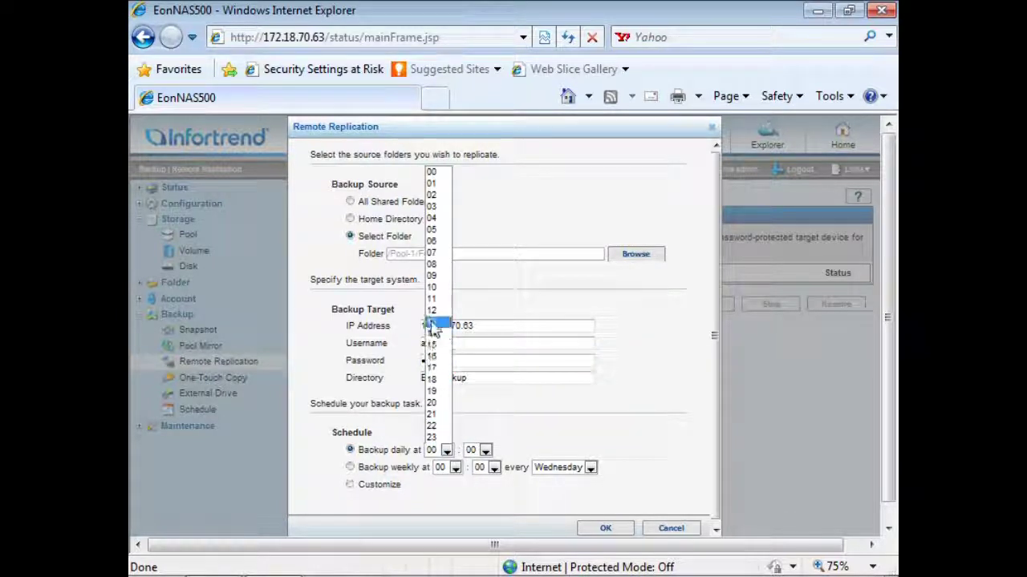
{"action": "left_click", "coordinate": [439, 311]}
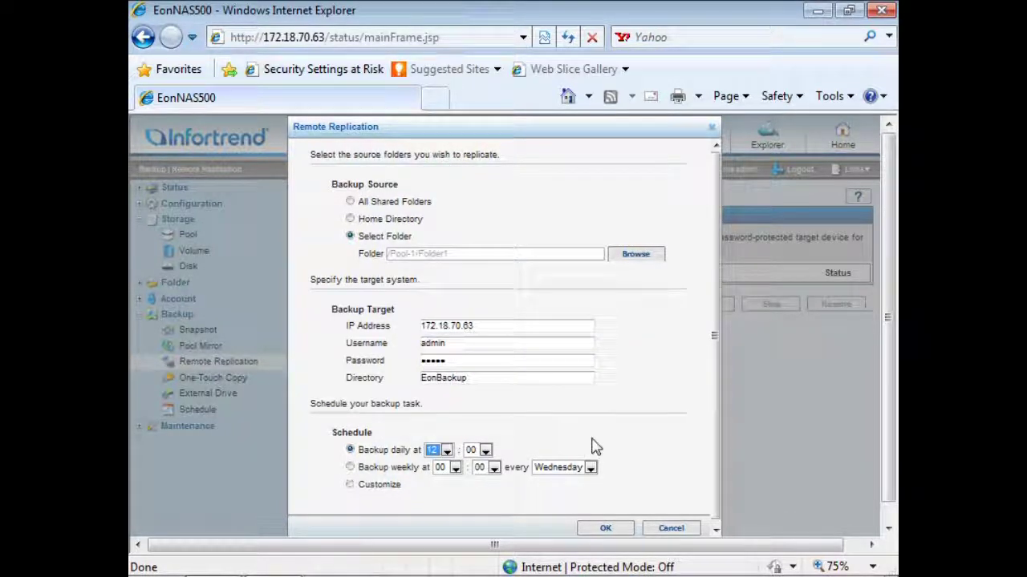
{"action": "left_click", "coordinate": [629, 530]}
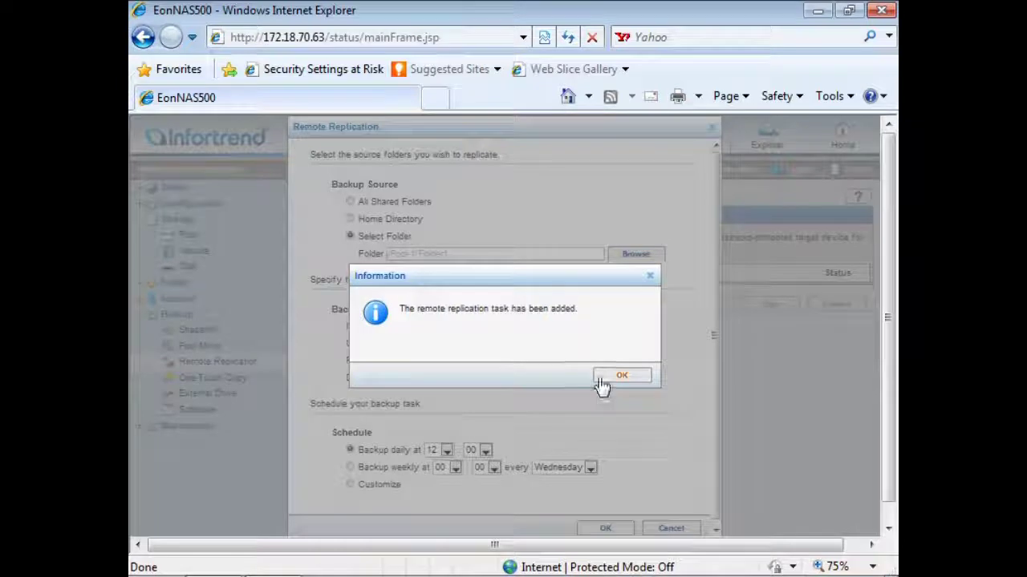
{"action": "left_click", "coordinate": [616, 376]}
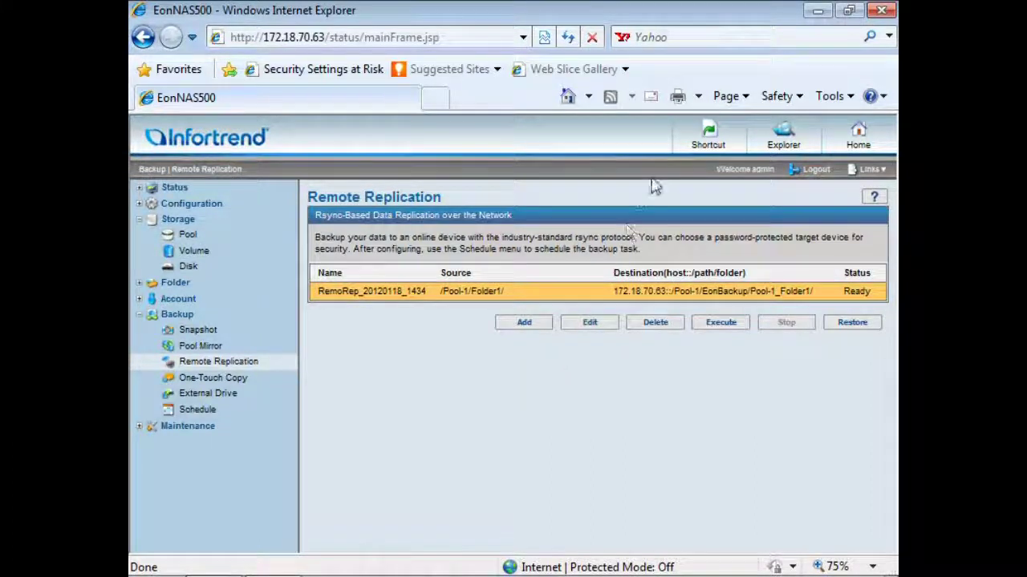
{"action": "left_click", "coordinate": [688, 148]}
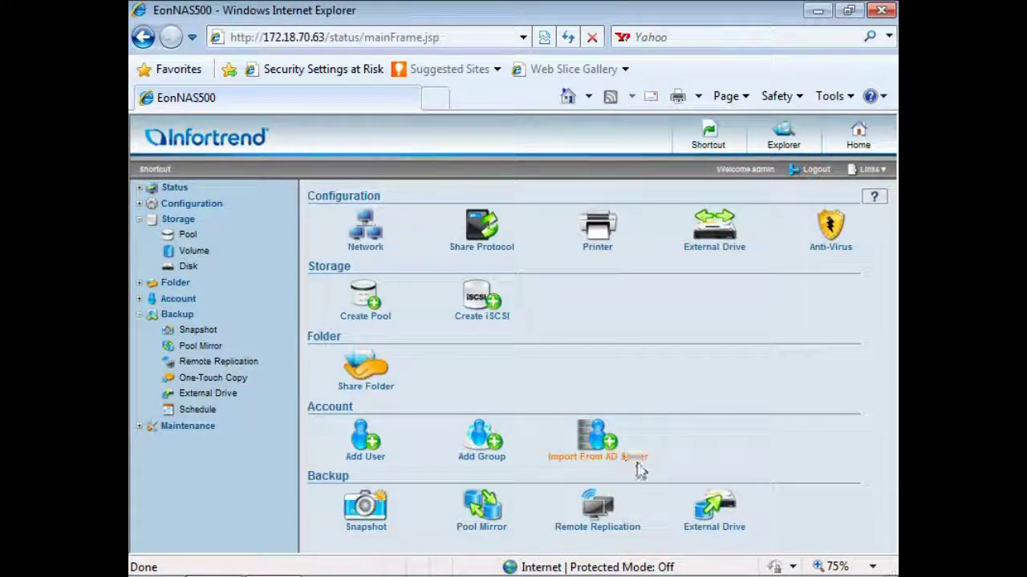
Start an External Drive backup that uses Select Folder with source Pool-1/Folder1.
{"action": "left_click", "coordinate": [702, 511]}
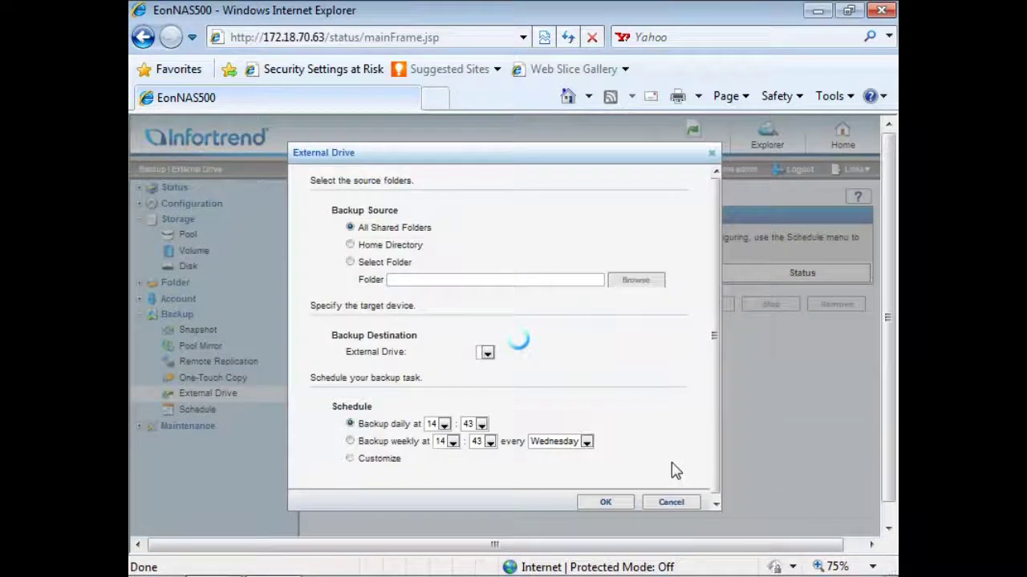
{"action": "left_click", "coordinate": [350, 261]}
{"action": "left_click", "coordinate": [616, 281]}
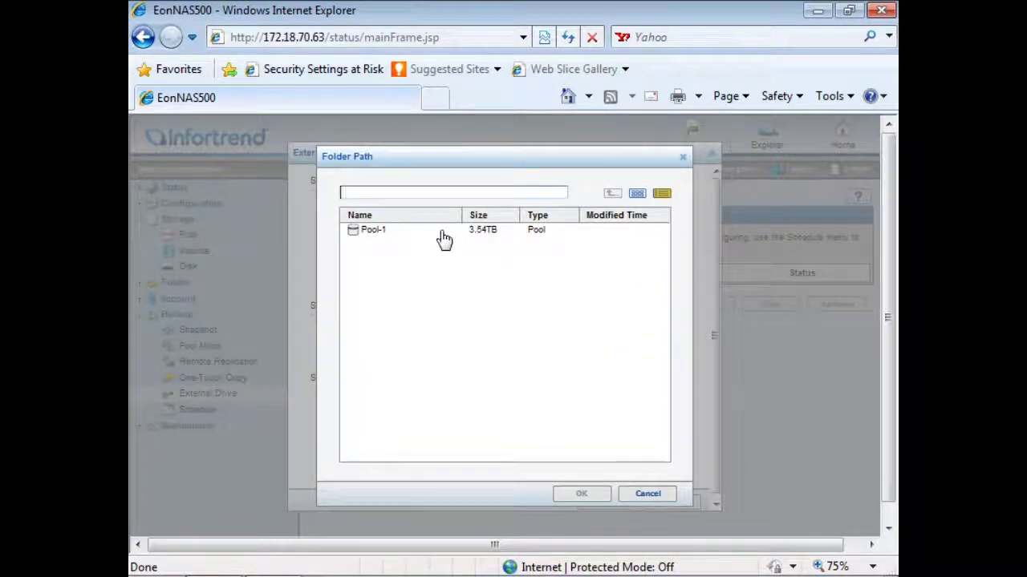
{"action": "left_click", "coordinate": [442, 238]}
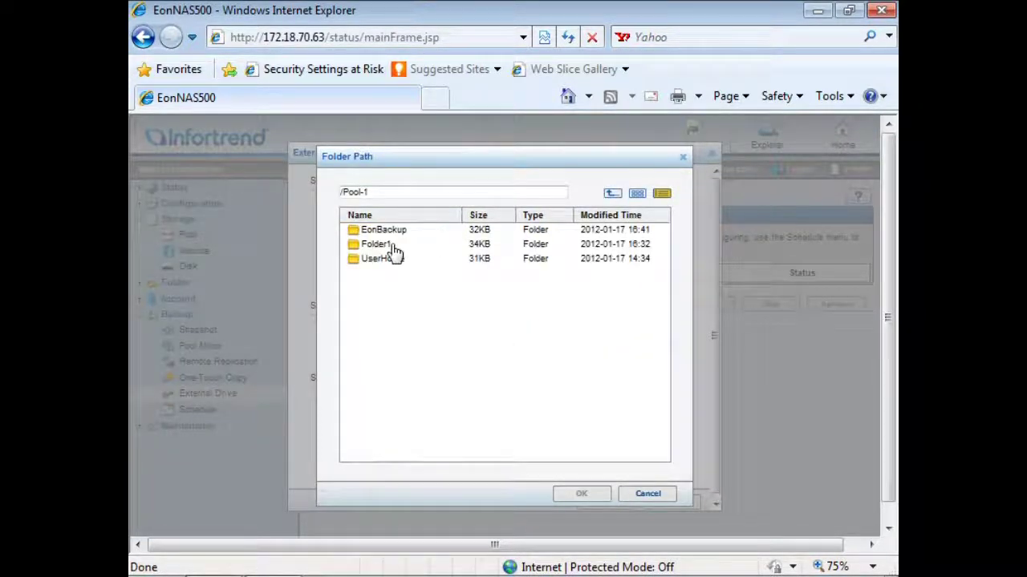
{"action": "left_click", "coordinate": [392, 245]}
{"action": "left_click", "coordinate": [584, 495]}
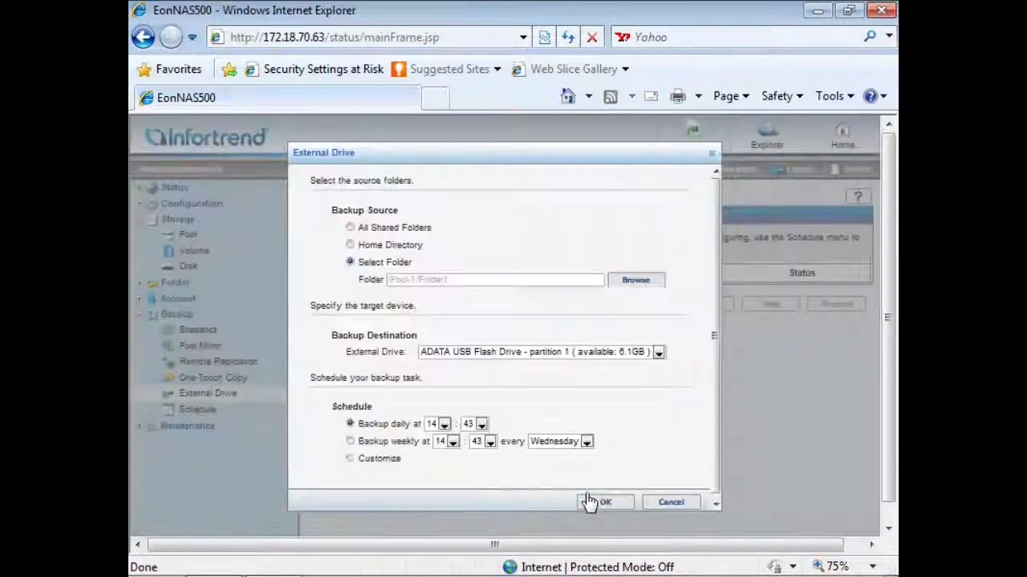
Back up to the ADATA USB flash drive daily at 12:00 and save the task.
{"action": "left_click", "coordinate": [658, 354]}
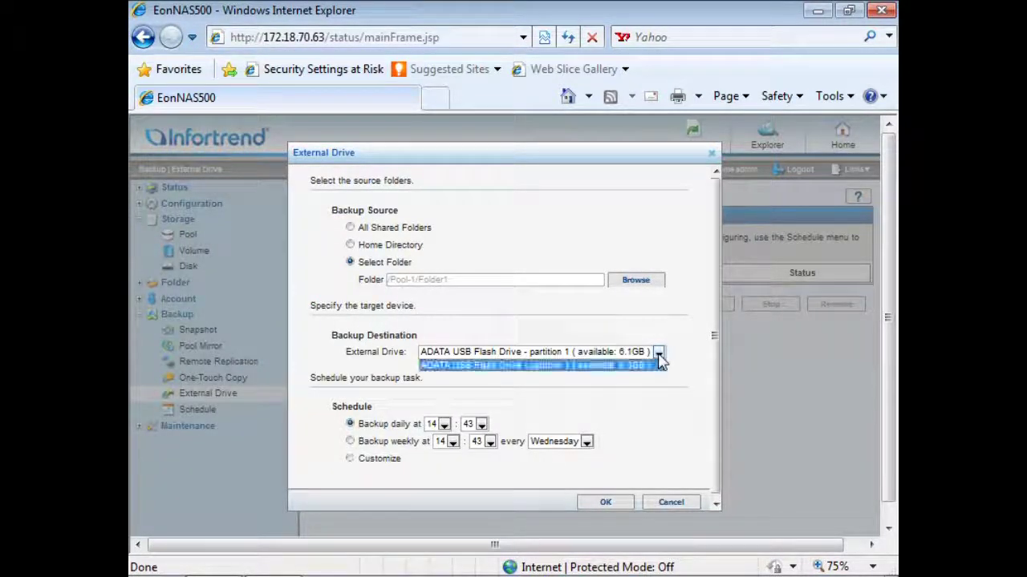
{"action": "left_click", "coordinate": [658, 365]}
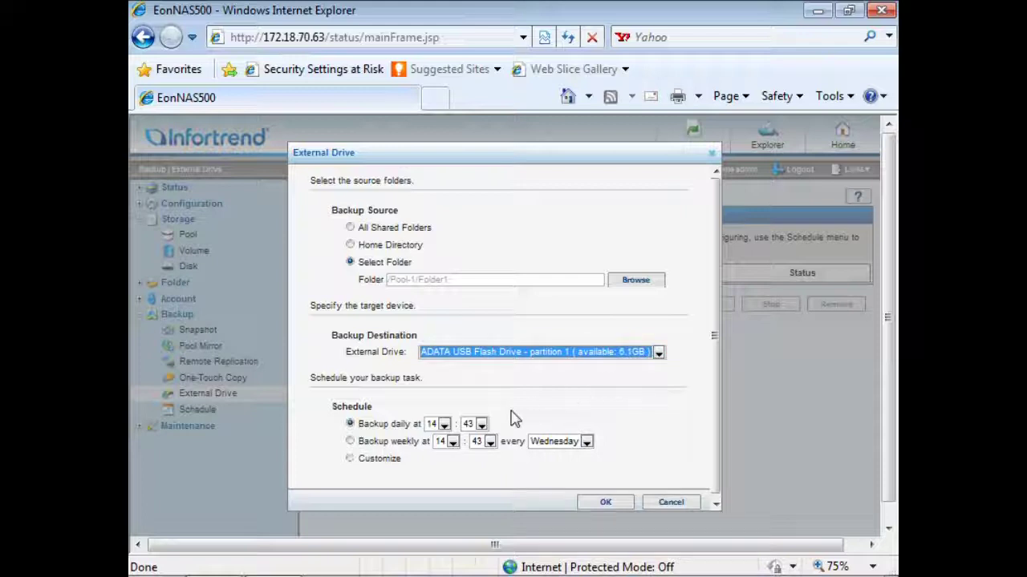
{"action": "left_click", "coordinate": [443, 425]}
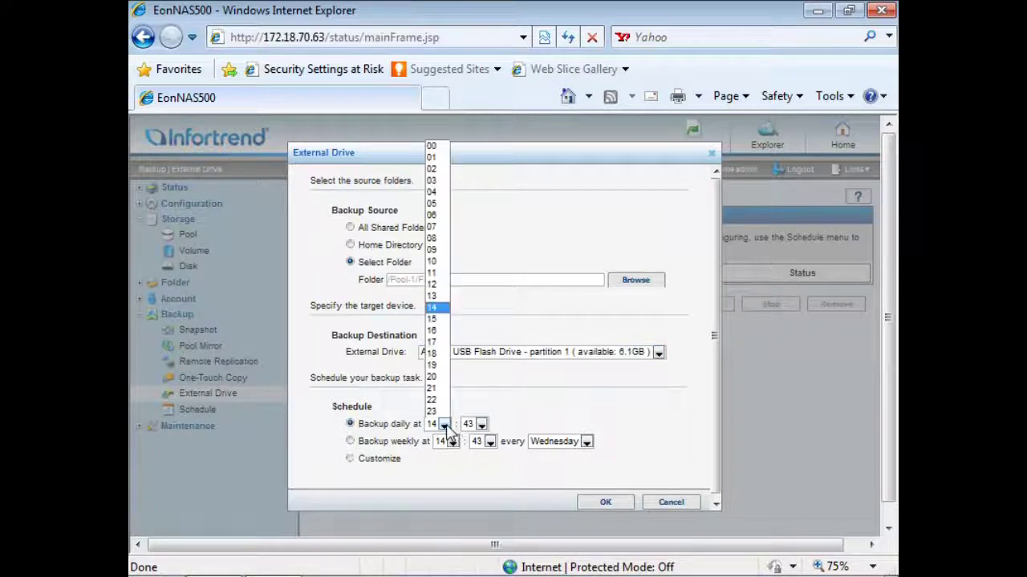
{"action": "left_click", "coordinate": [440, 287]}
{"action": "left_click", "coordinate": [481, 425]}
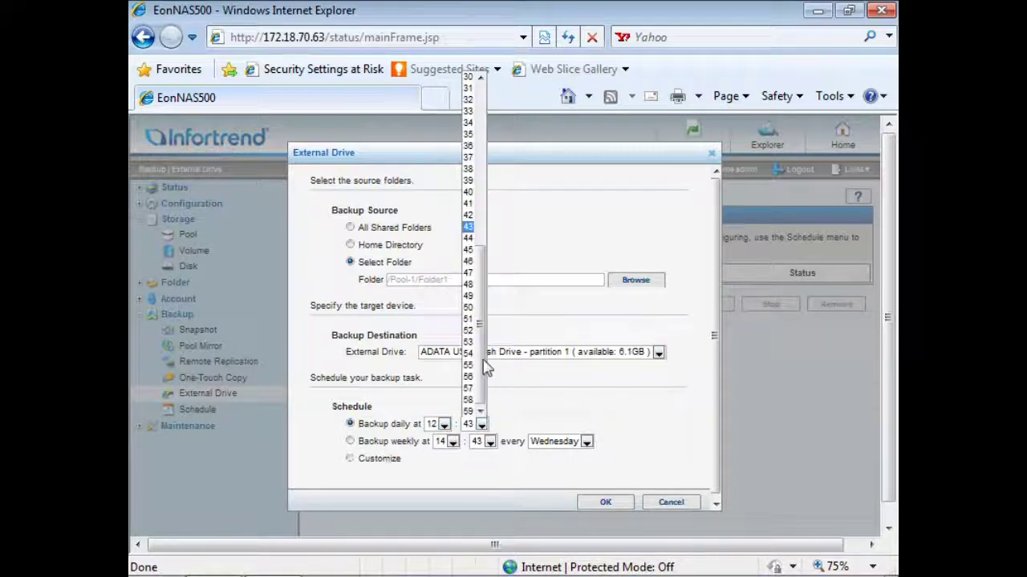
{"action": "left_click_drag", "start_coordinate": [484, 367], "coordinate": [479, 80]}
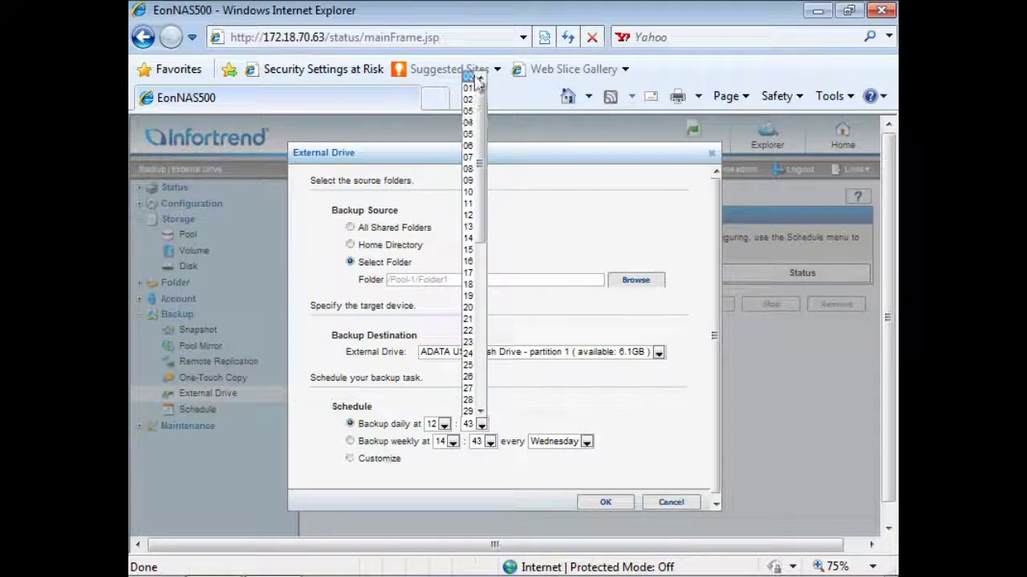
{"action": "left_click", "coordinate": [473, 76]}
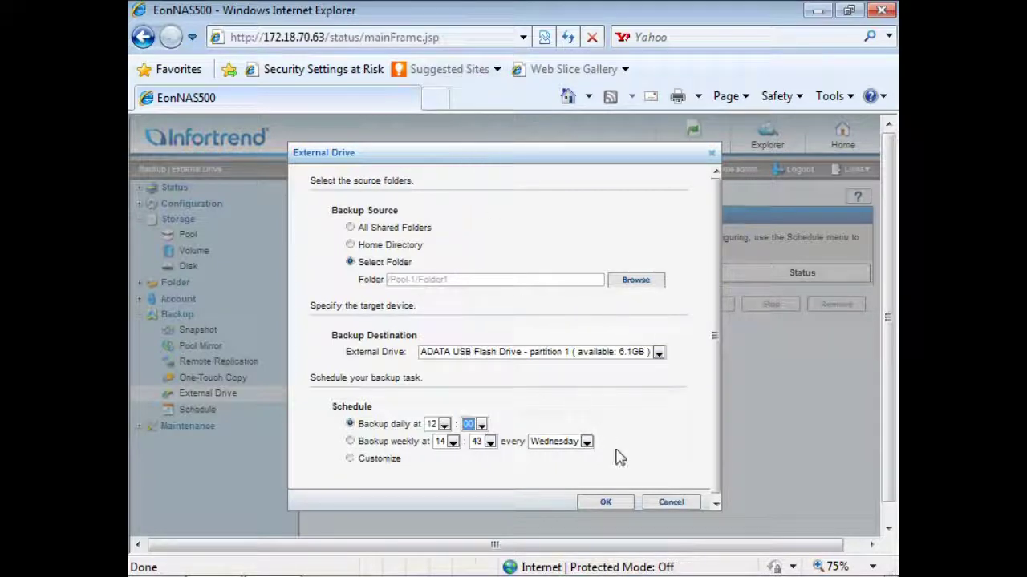
{"action": "left_click", "coordinate": [631, 505]}
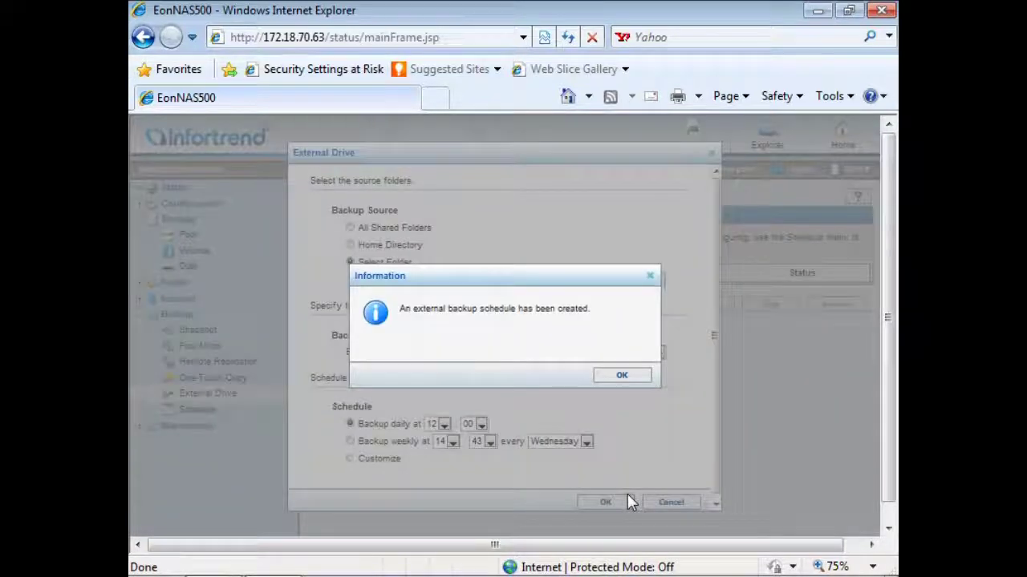
Acknowledge the message that the external-drive backup task was added.
{"action": "left_click", "coordinate": [631, 375]}
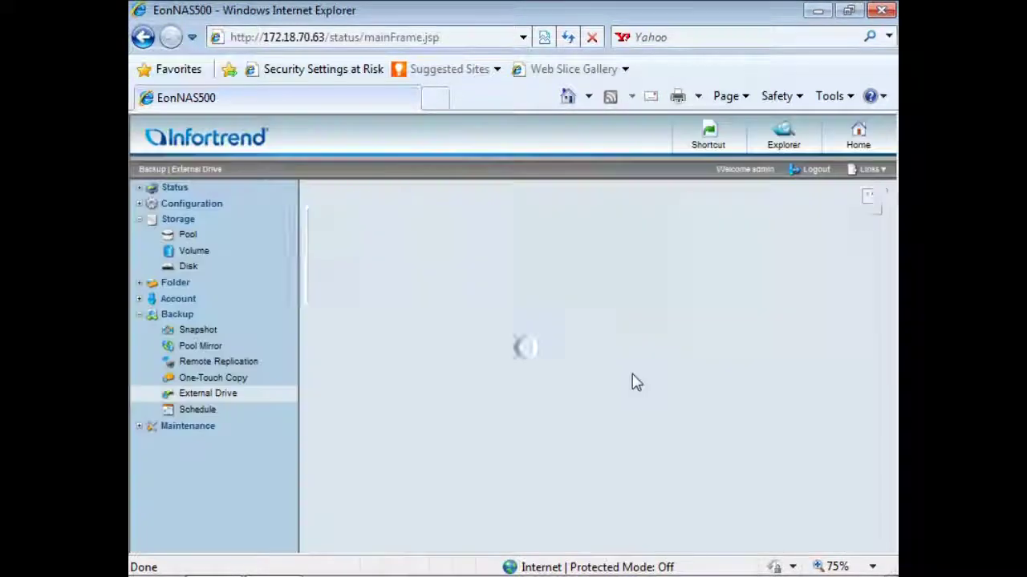